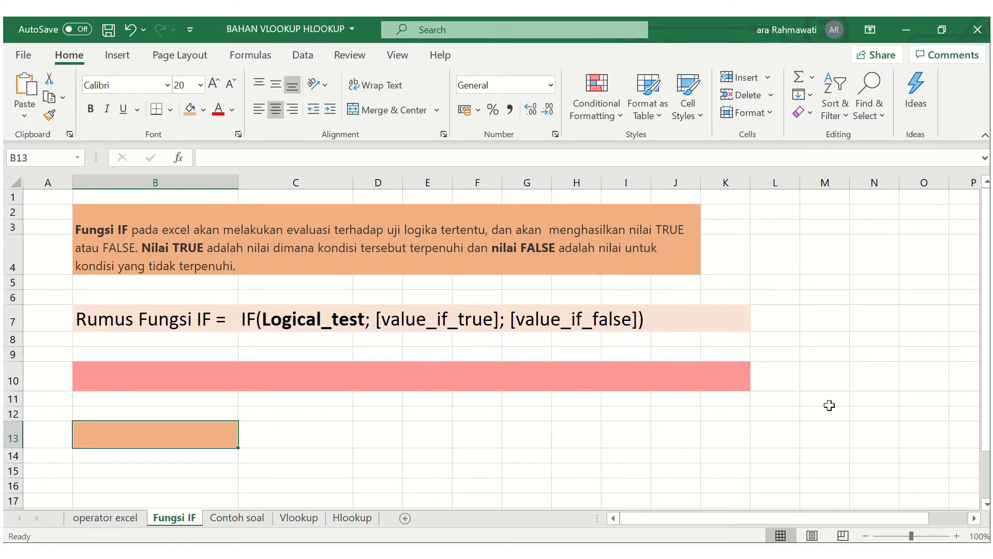
# Start an IF formula in the merged cell B10 with the logical test B13="L"
pyautogui.click(187, 373)
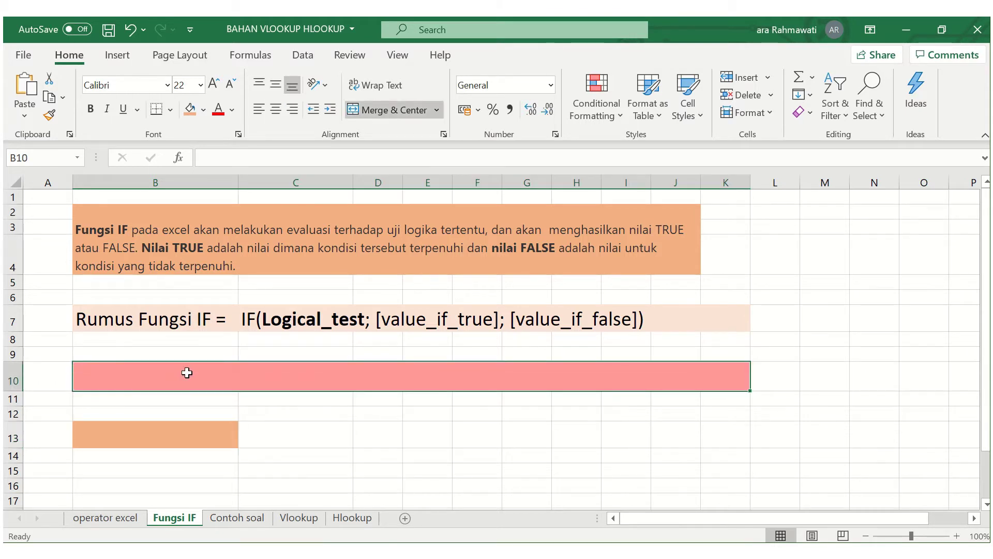
pyautogui.write('=')
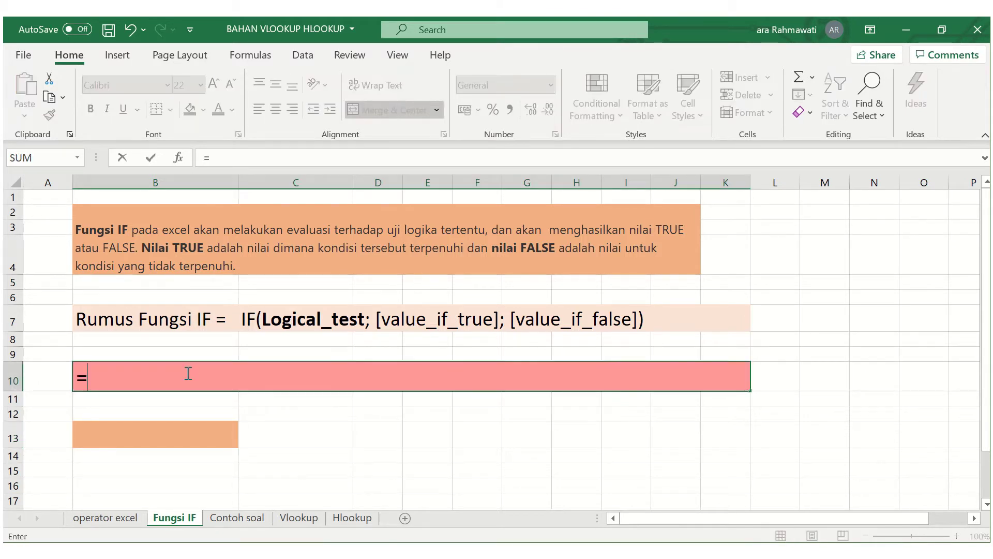
pyautogui.write('IF')
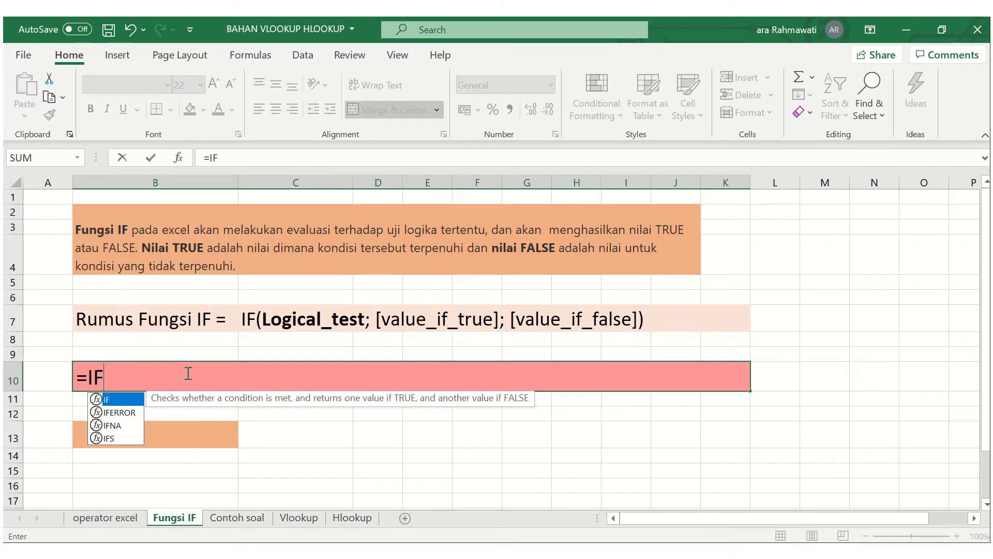
pyautogui.doubleClick(137, 403)
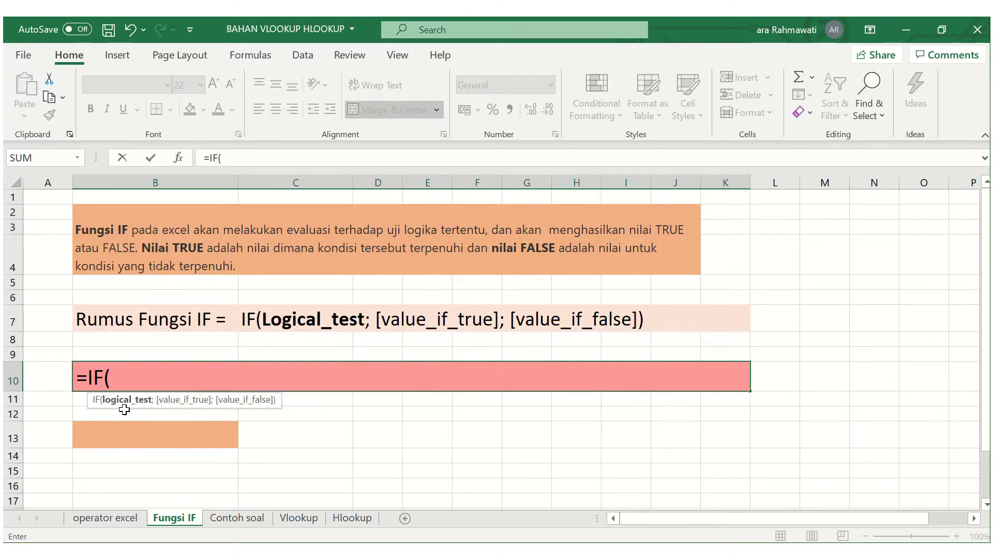
pyautogui.click(115, 439)
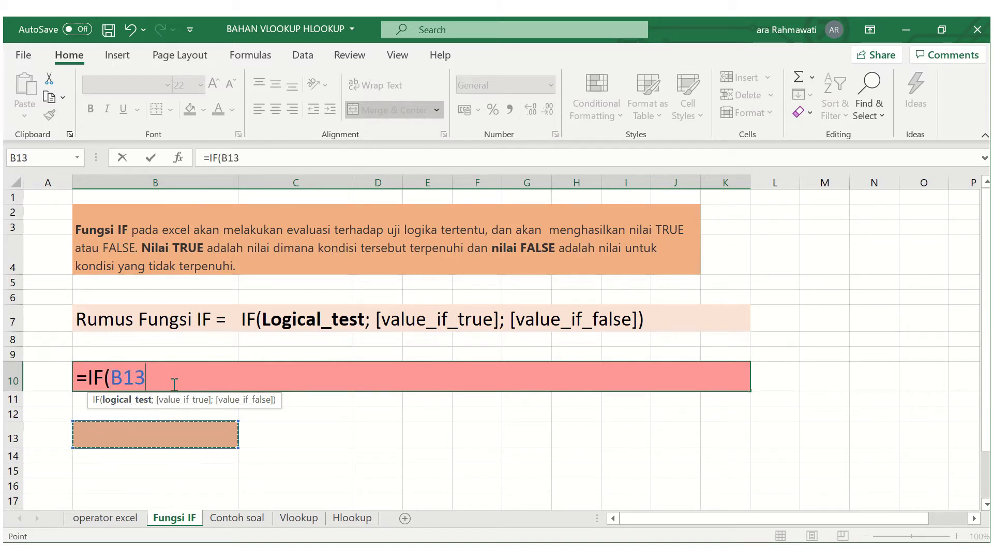
pyautogui.write('=')
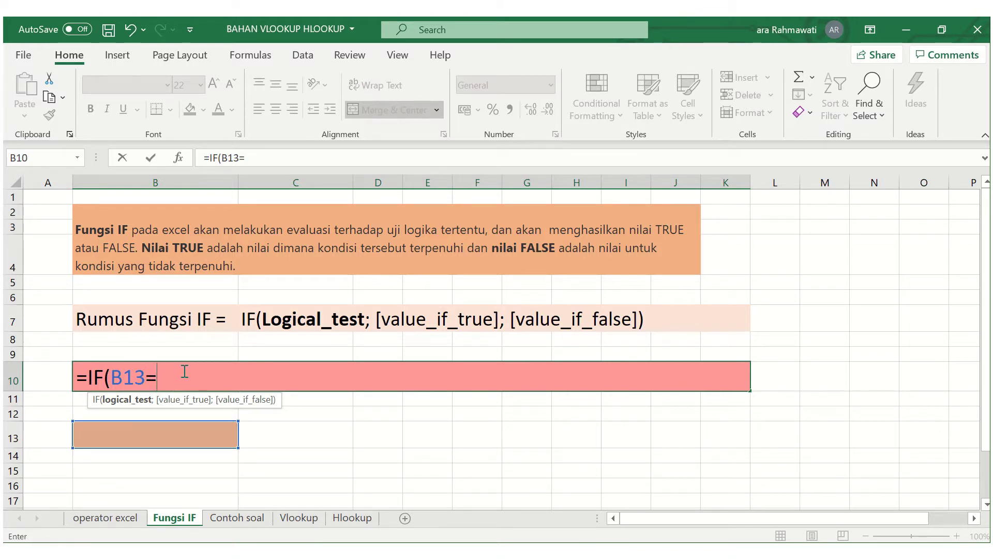
pyautogui.write('""')
pyautogui.click(168, 373)
pyautogui.write('L";')
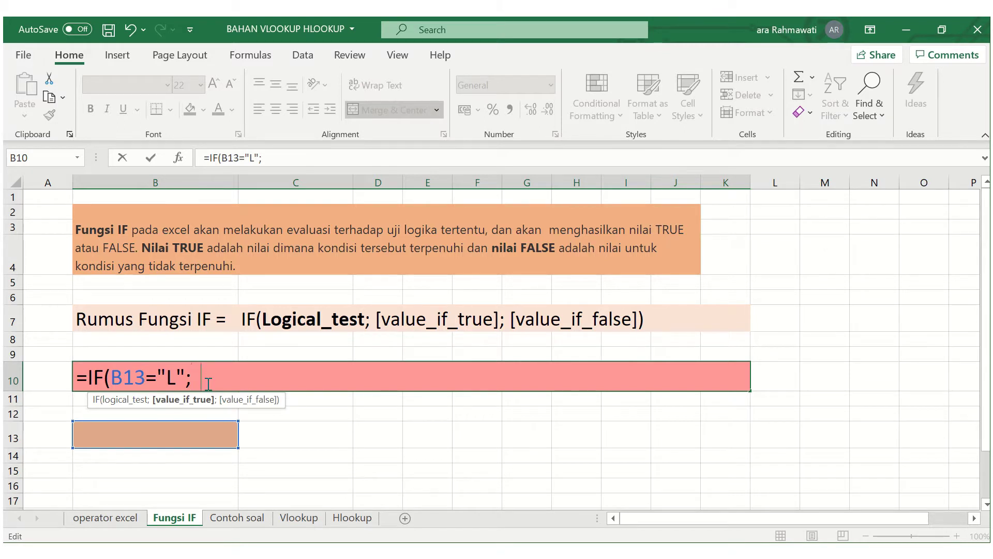
# Complete the B10 formula with "LAKI-LAKI" as the true value and "PEREMPUAN" as the false value
pyautogui.write('""')
pyautogui.click(200, 375)
pyautogui.write('LAKI-LAKI')
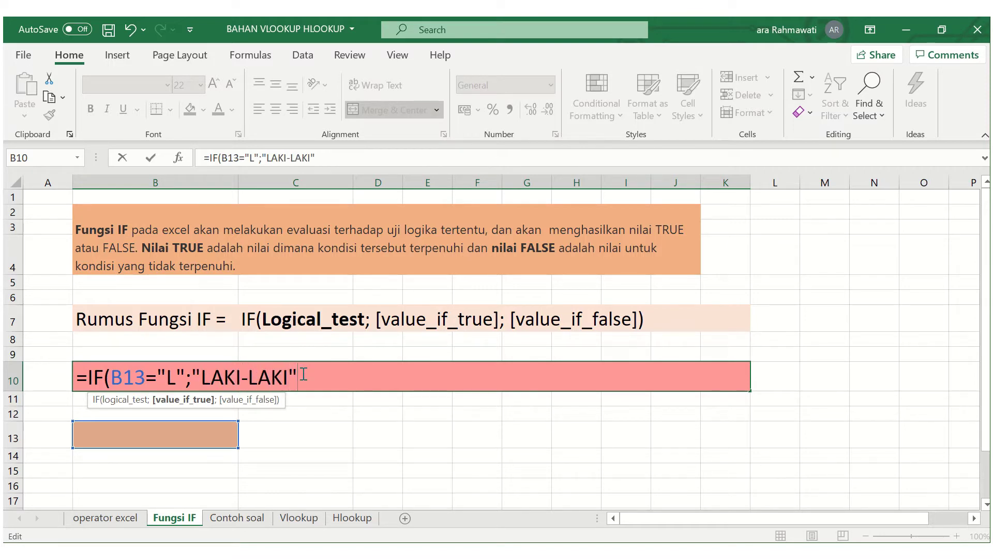
pyautogui.write(';')
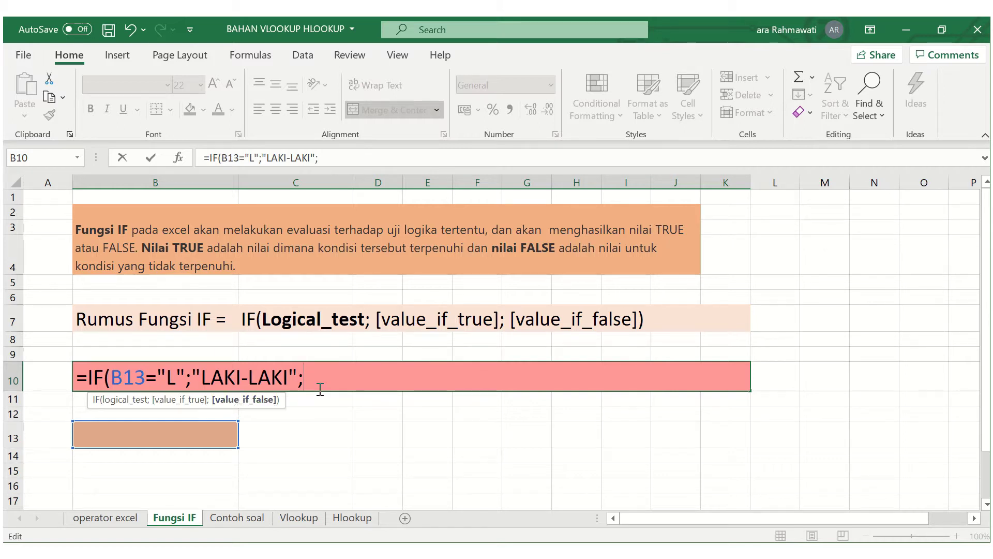
pyautogui.write('""PEREMP')
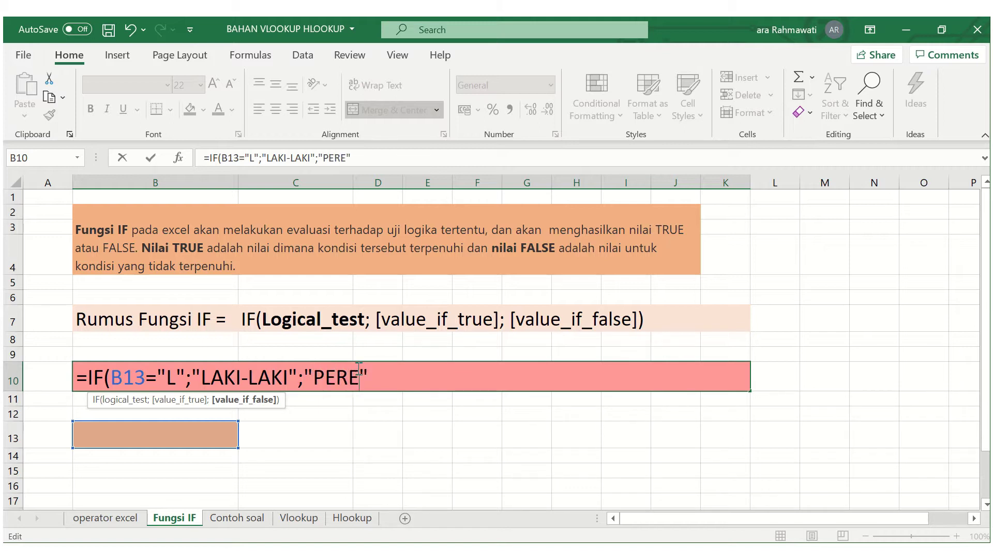
pyautogui.write('UAN')
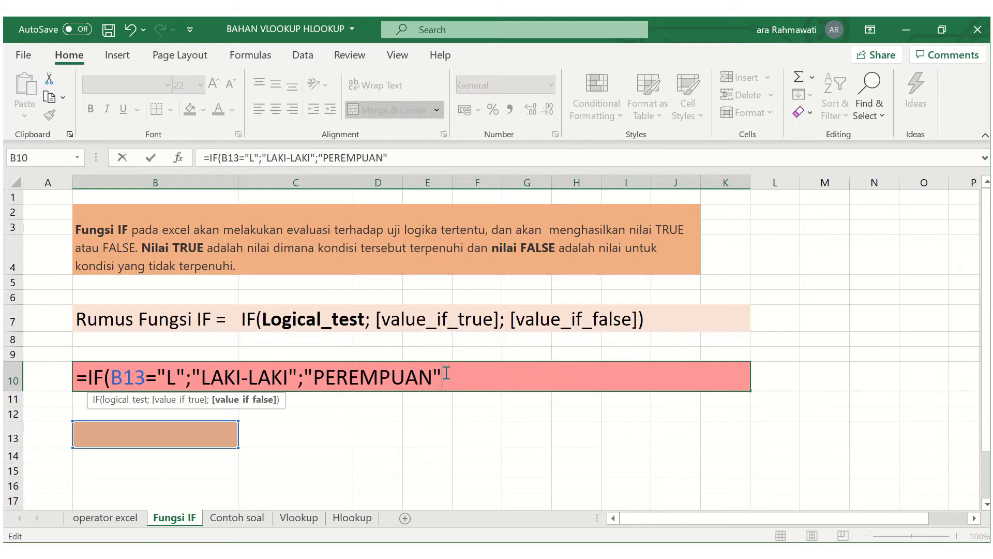
pyautogui.write(')')
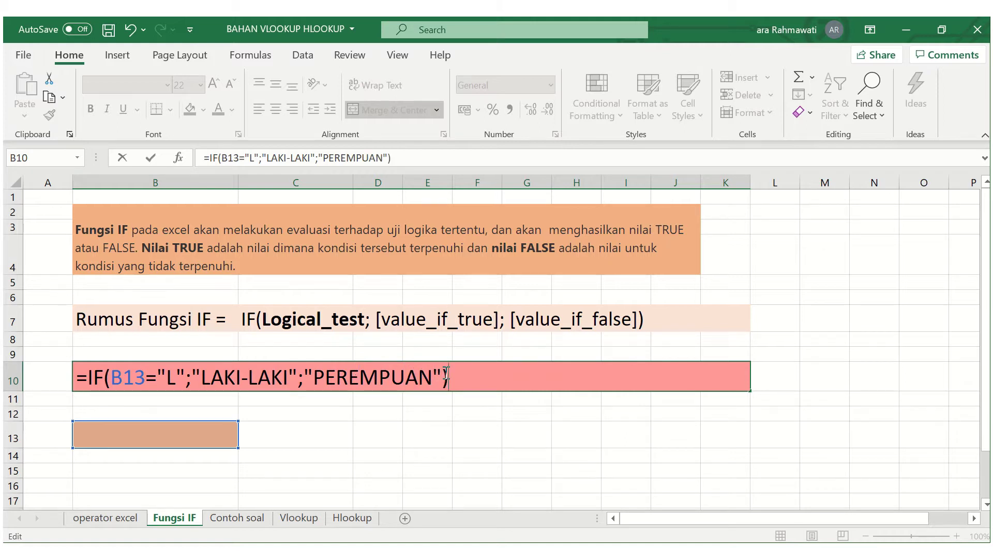
pyautogui.press('Return')
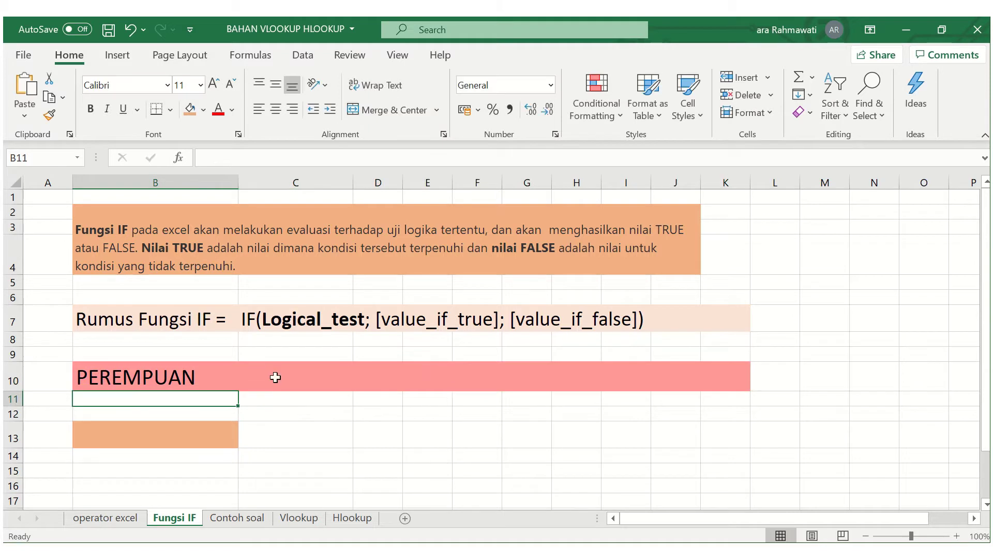
# Test the IF formula in B10 by entering L in cell B13 and replacing it with P
pyautogui.click(122, 439)
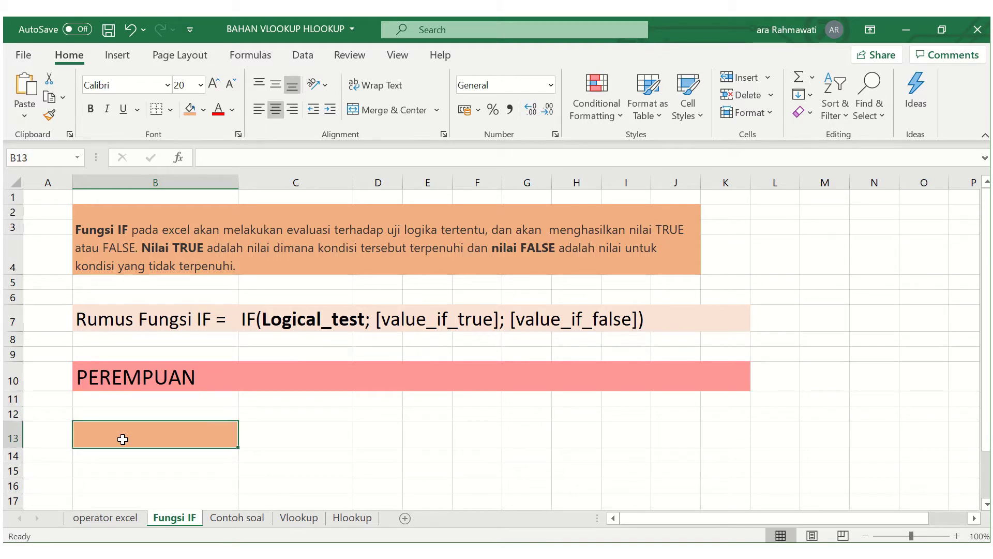
pyautogui.write('L')
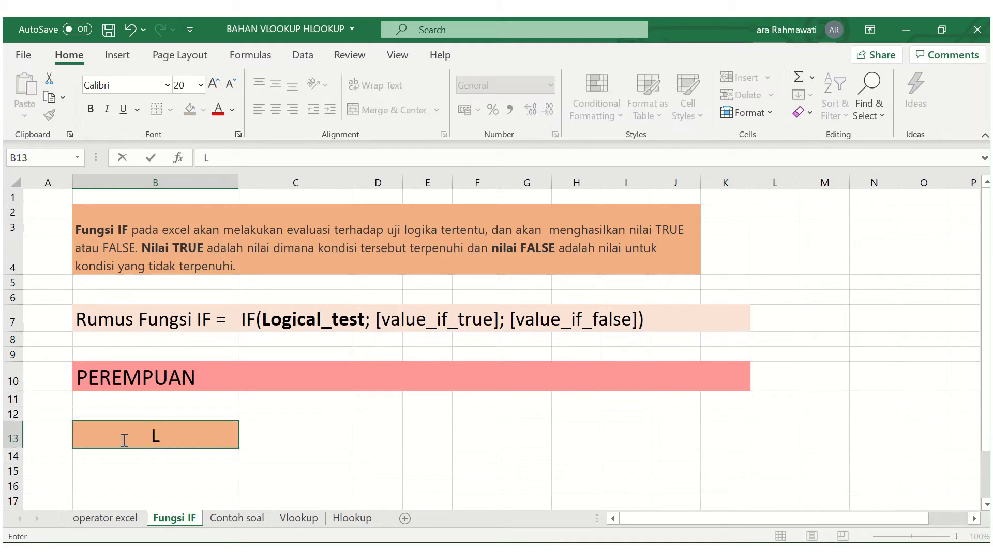
pyautogui.click(155, 377)
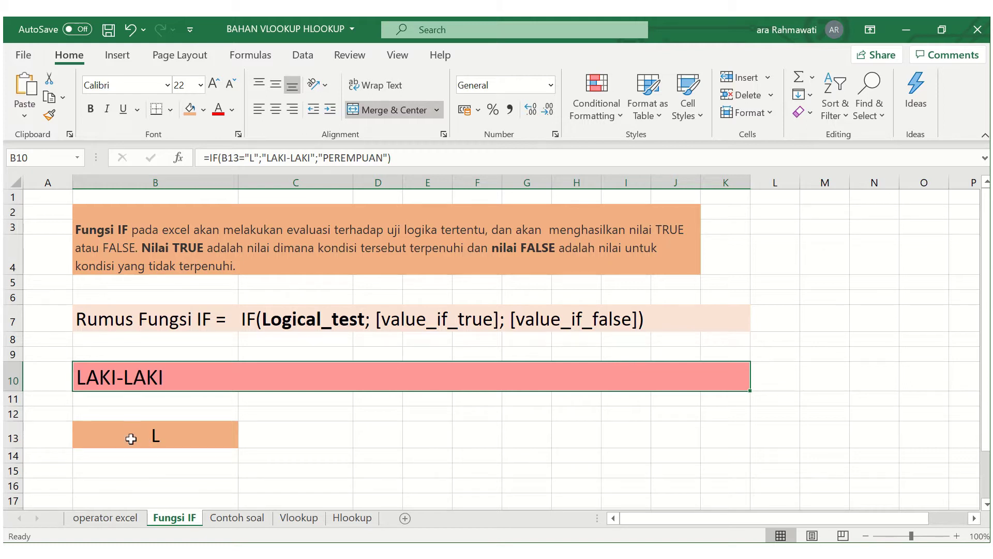
pyautogui.click(149, 441)
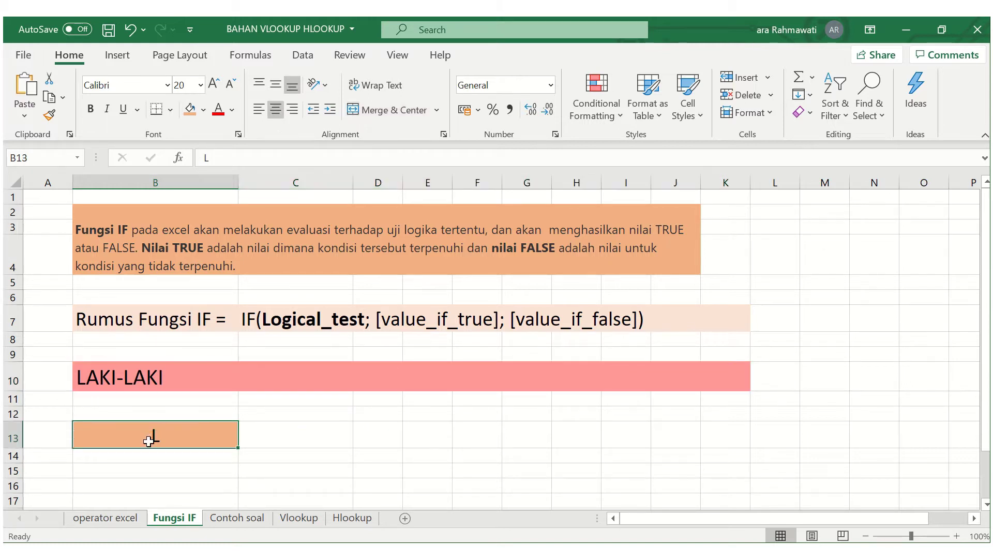
pyautogui.write('P')
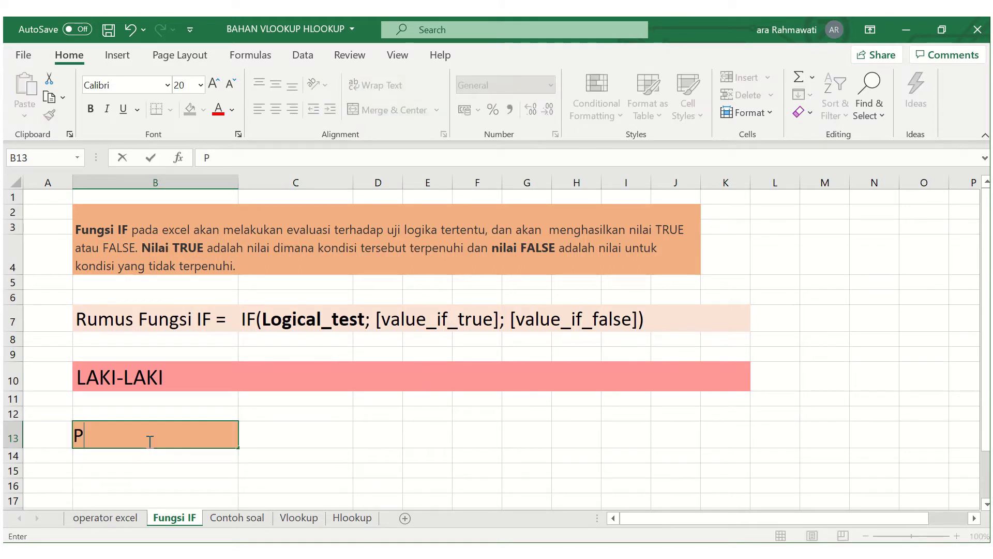
pyautogui.click(147, 385)
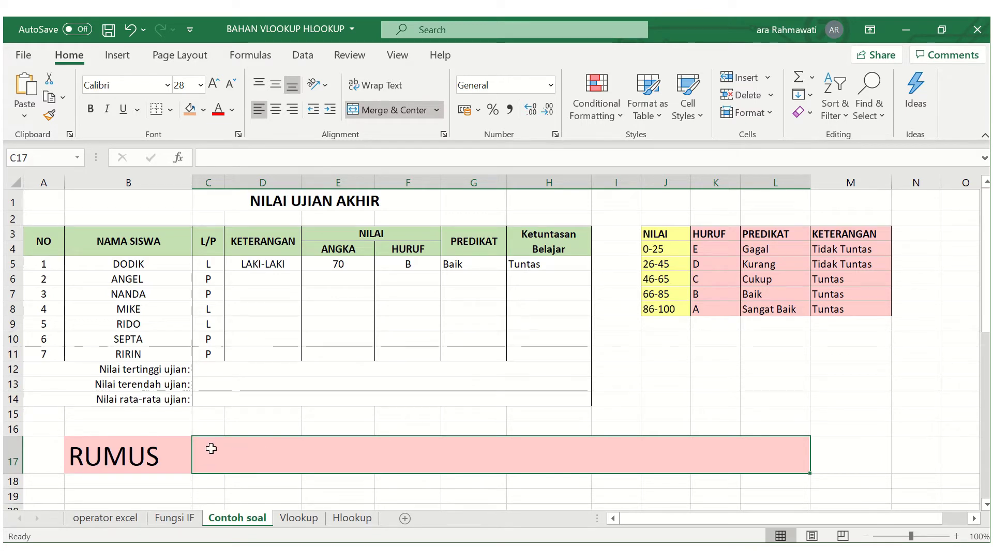
# Start an IF formula in the RUMUS cell C17 of the Contoh soal sheet with the logical test C5="L"
pyautogui.write('=')
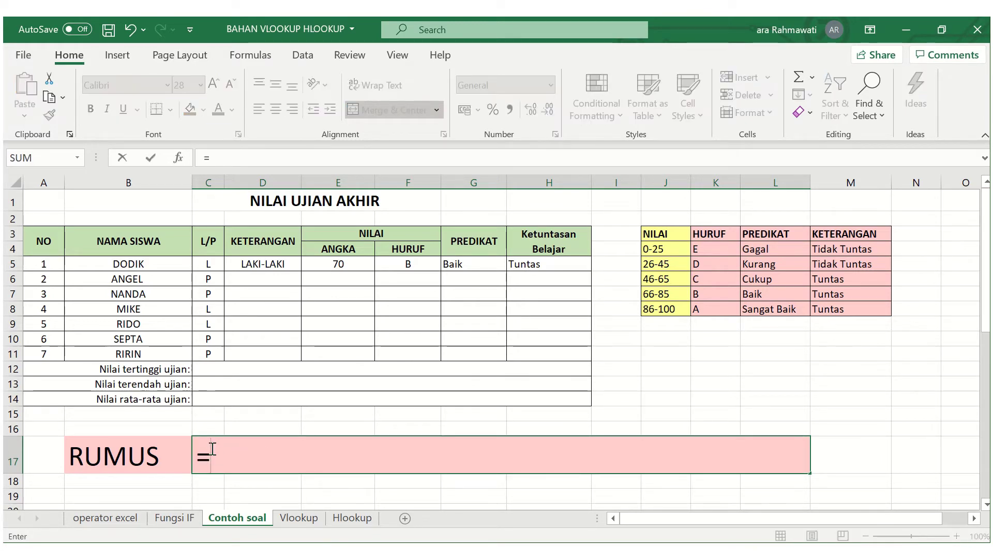
pyautogui.write('IF')
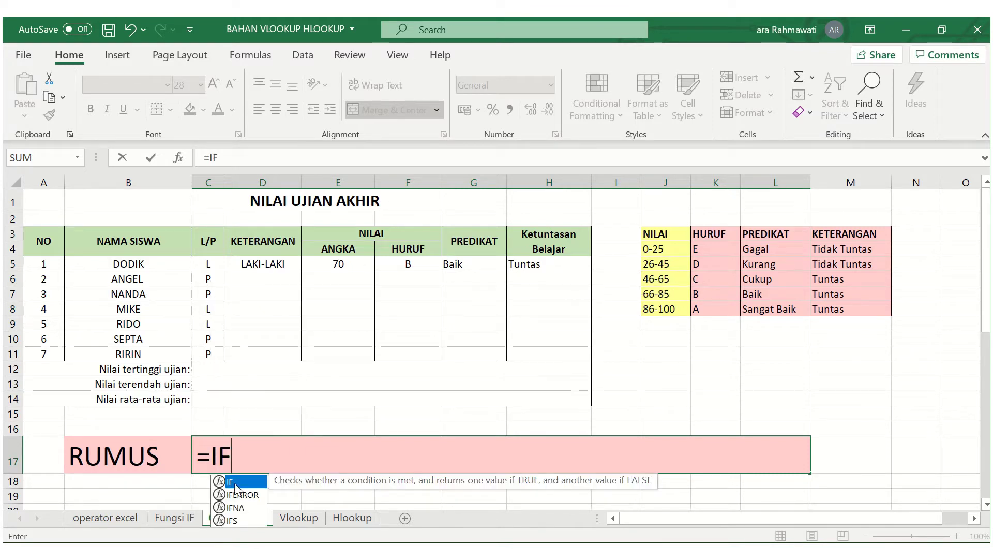
pyautogui.write('(')
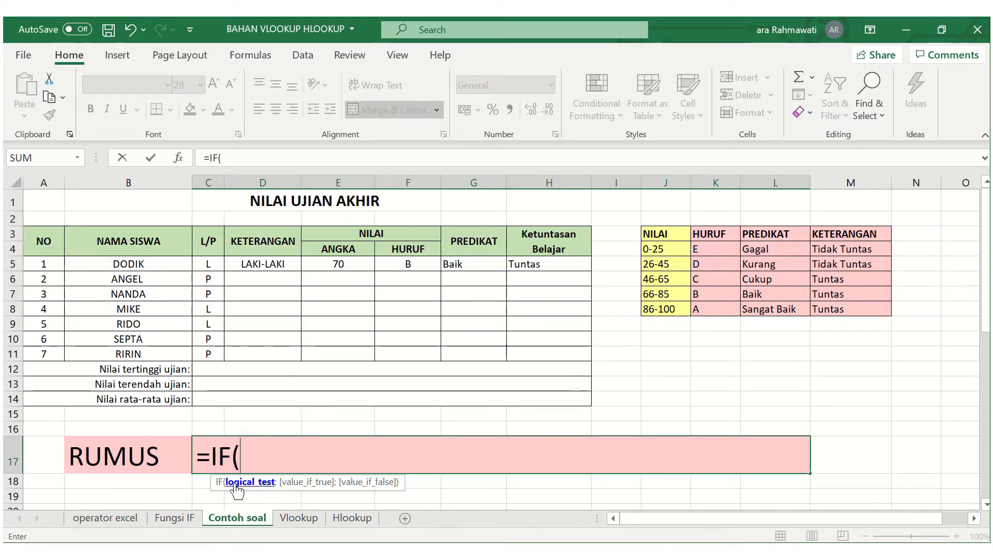
pyautogui.click(208, 264)
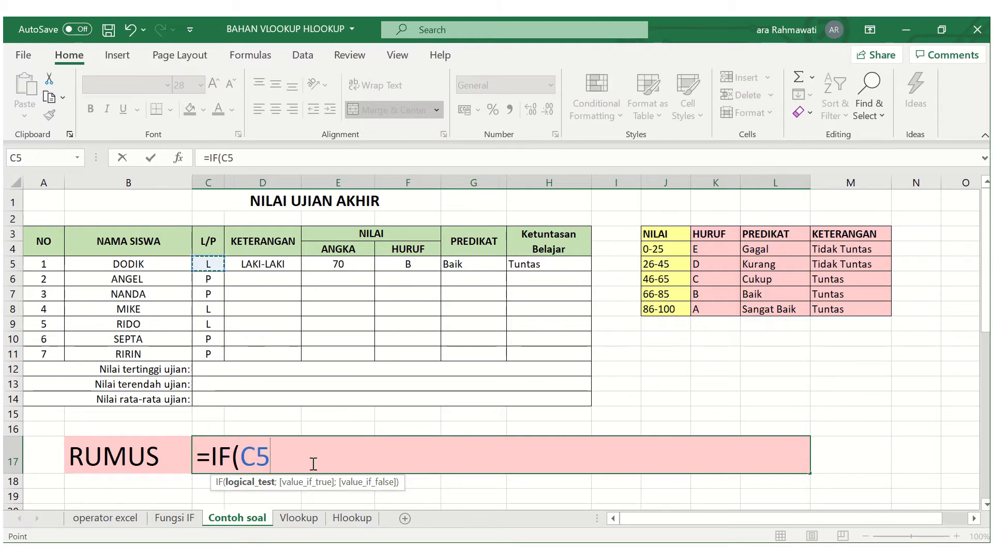
pyautogui.write('=')
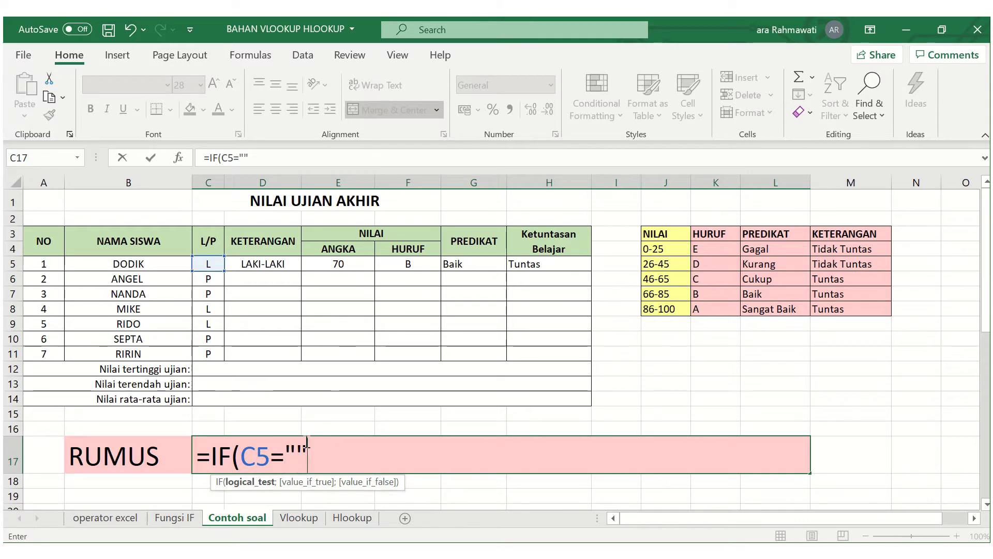
pyautogui.click(296, 451)
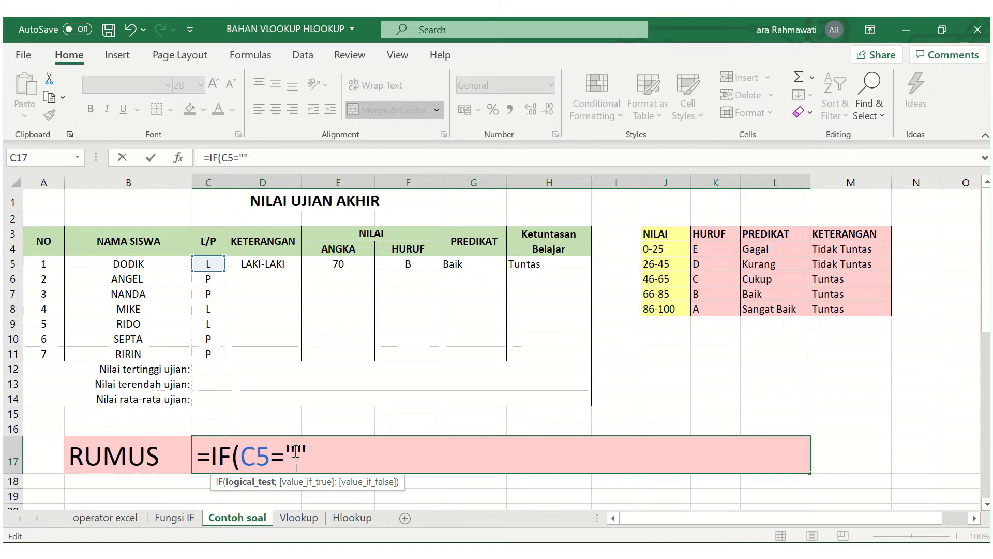
pyautogui.write('L";')
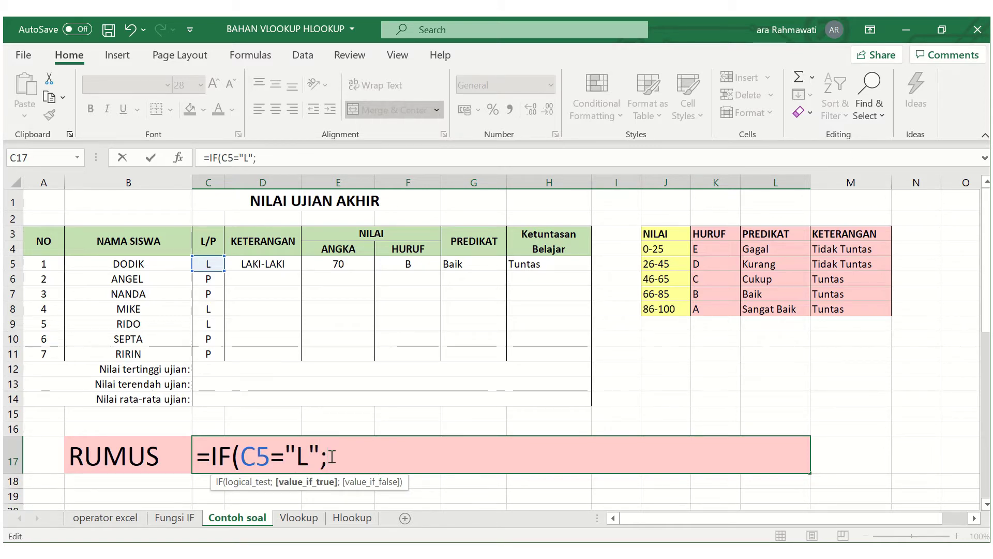
# Add "LAKI-LAKI" as the true value of the IF formula in the RUMUS cell C17
pyautogui.write('""')
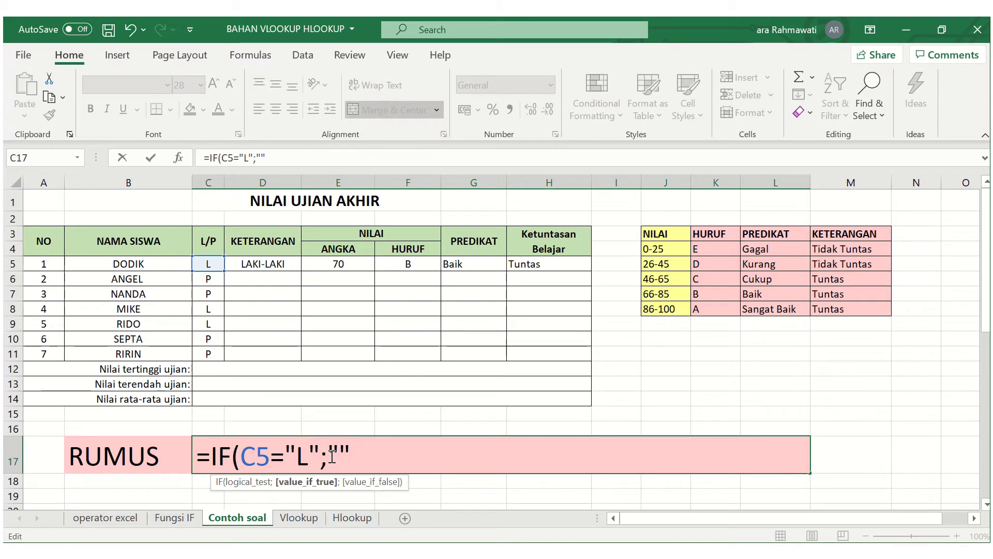
pyautogui.press('Left')
pyautogui.write('LAK')
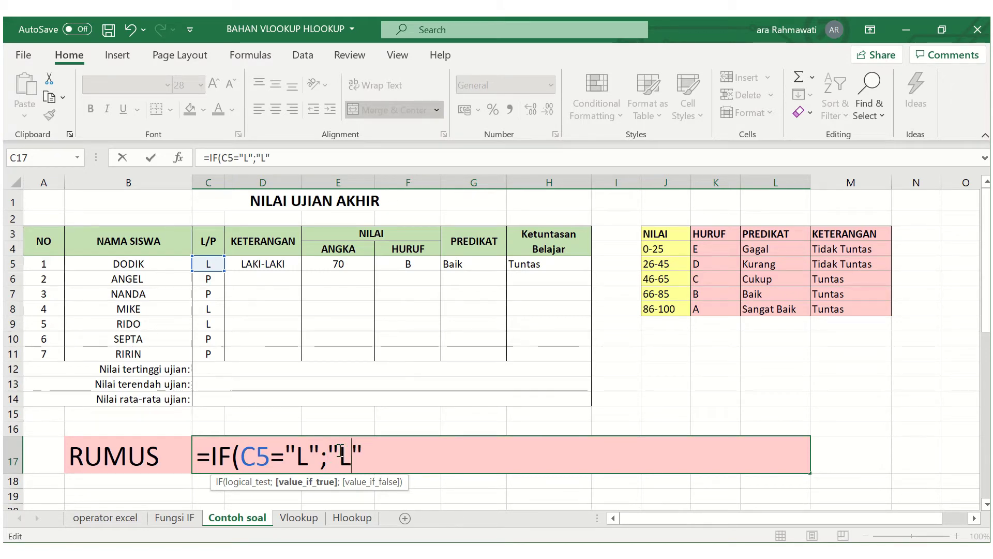
pyautogui.write('I-LAKI')
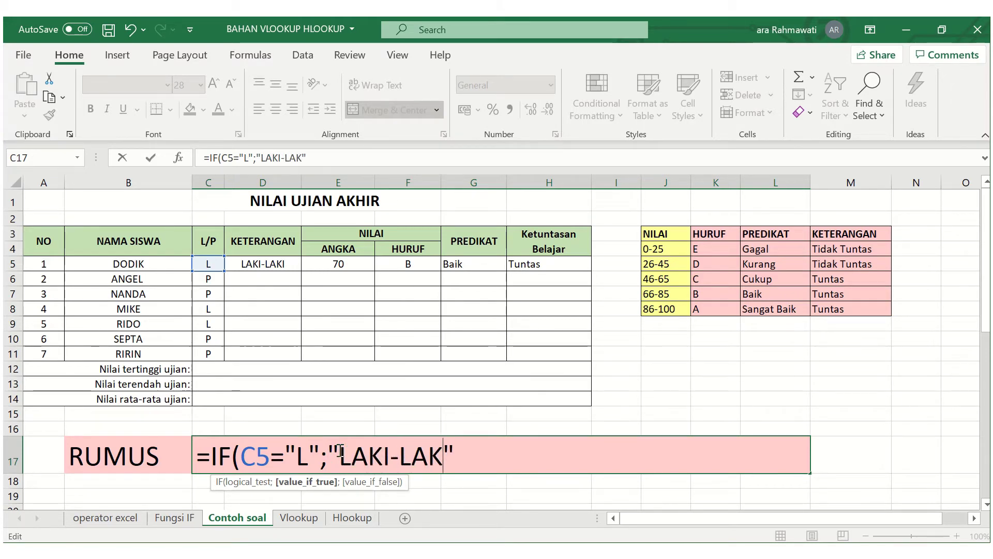
pyautogui.click(458, 458)
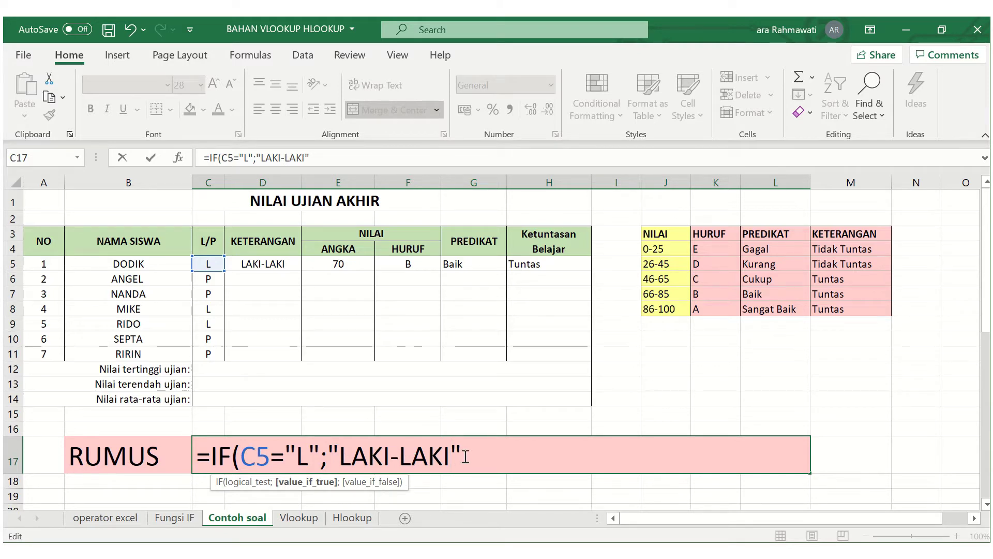
pyautogui.write(';')
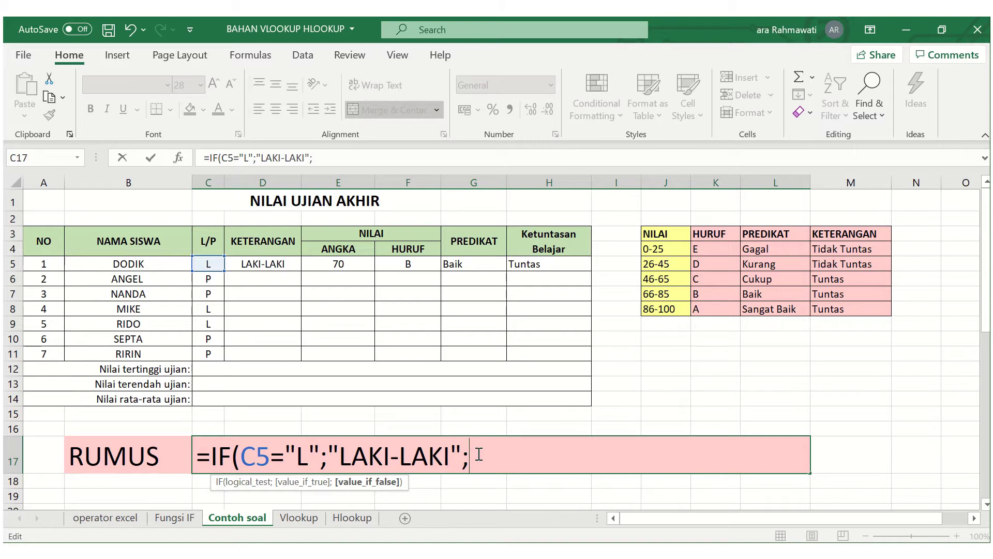
# Add "PEREMPUAN" as the false value of the C17 formula, close the parenthesis and enter the formula
pyautogui.write('"LAKI-LAKI";"')
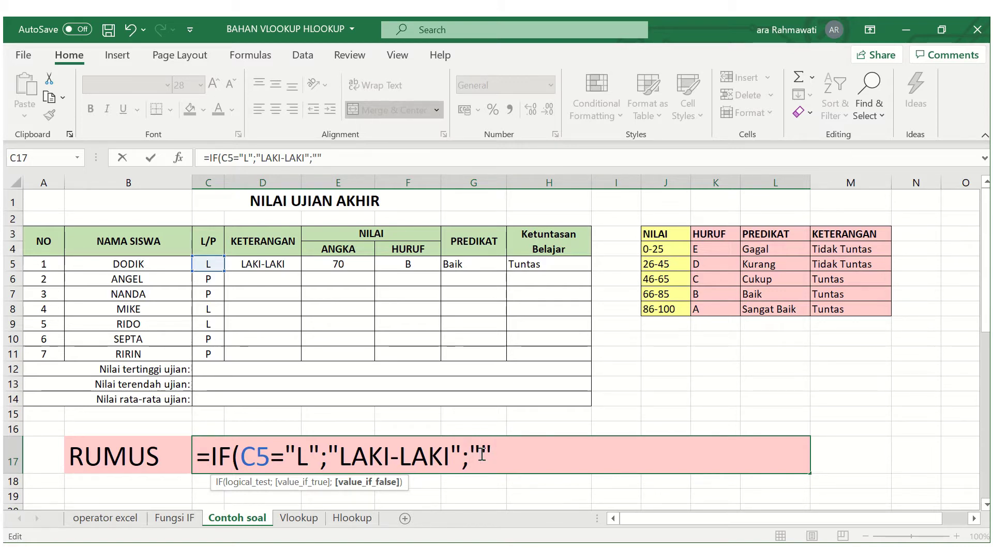
pyautogui.write('PEREMPUA')
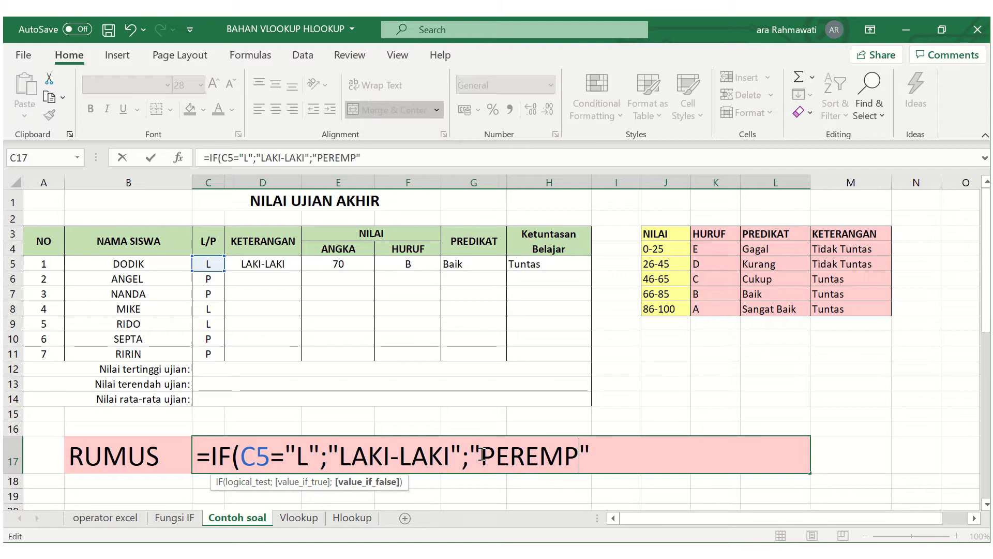
pyautogui.write('N')
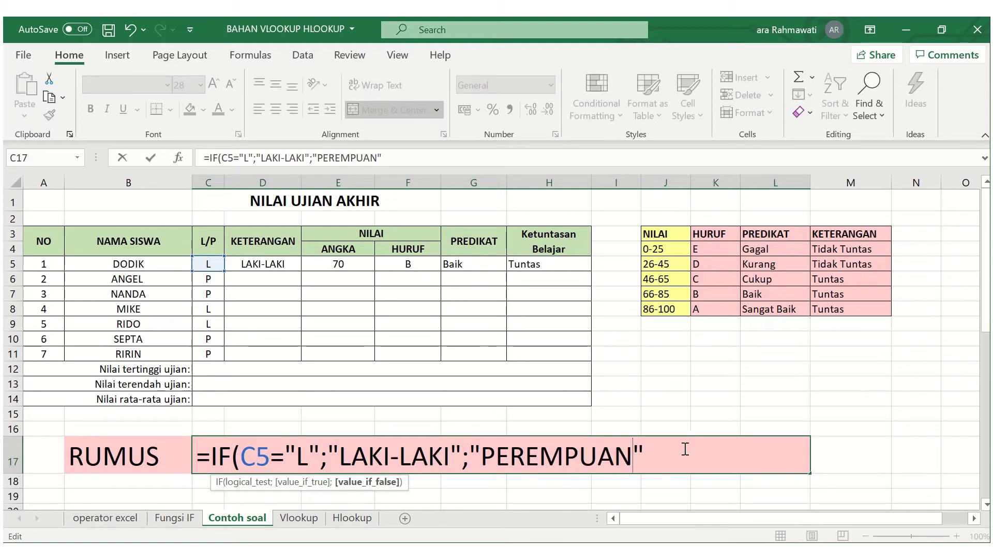
pyautogui.click(654, 456)
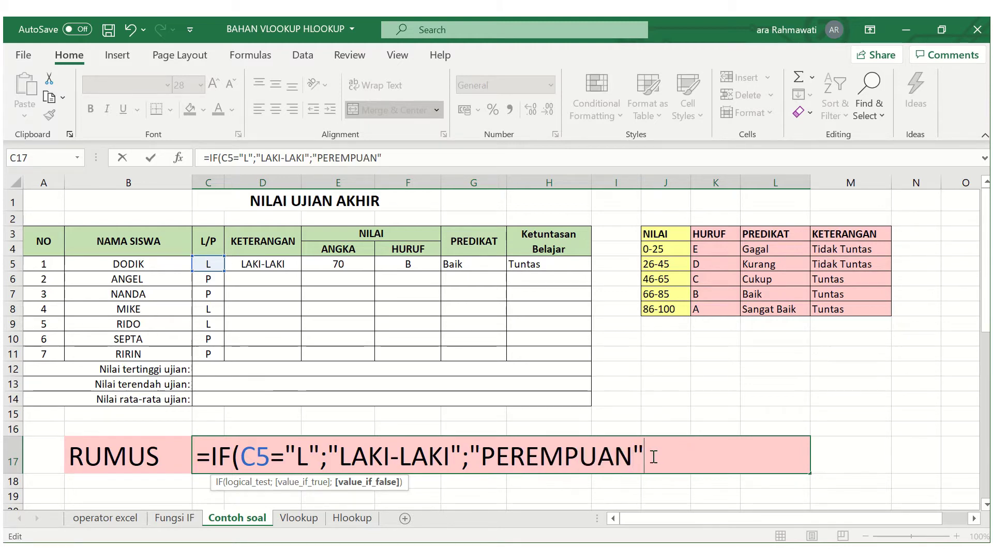
pyautogui.write(')')
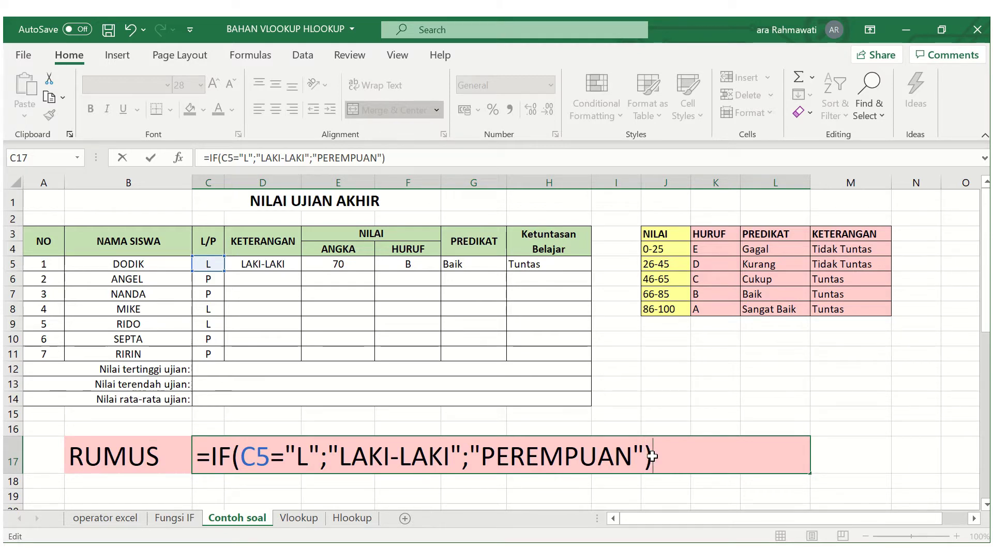
pyautogui.press('Return')
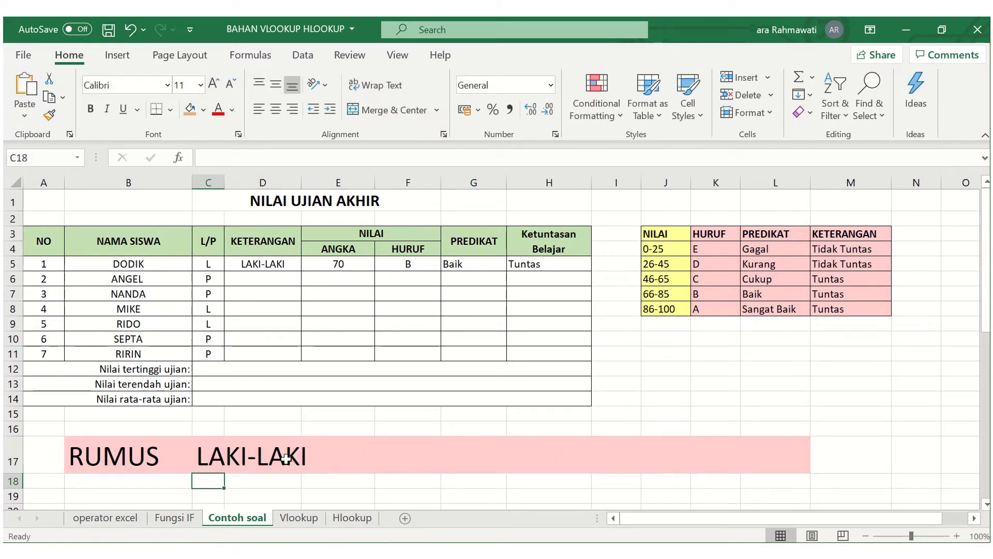
# Fill the KETERANGAN formula in D5 down through D11
pyautogui.click(259, 263)
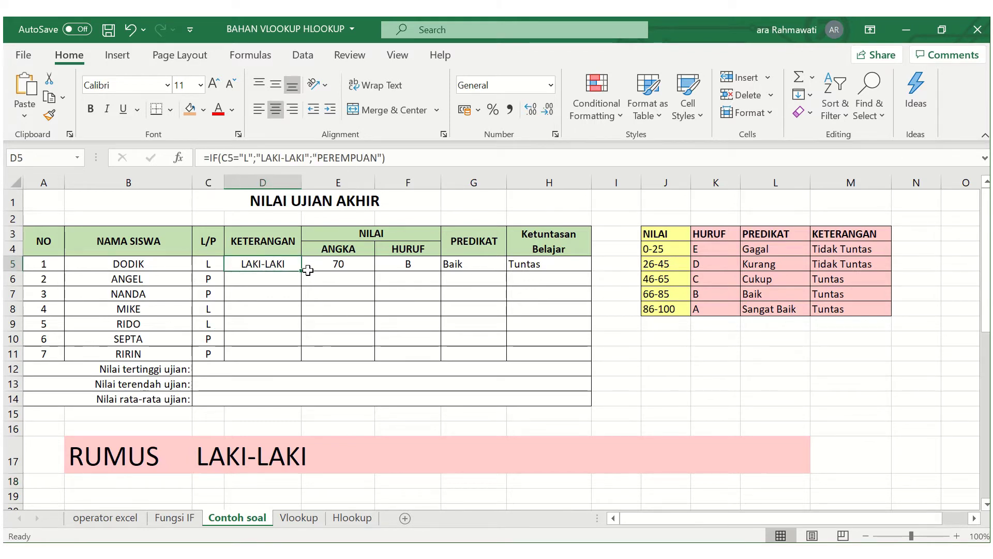
pyautogui.moveTo(300, 271); pyautogui.dragTo(293, 356)
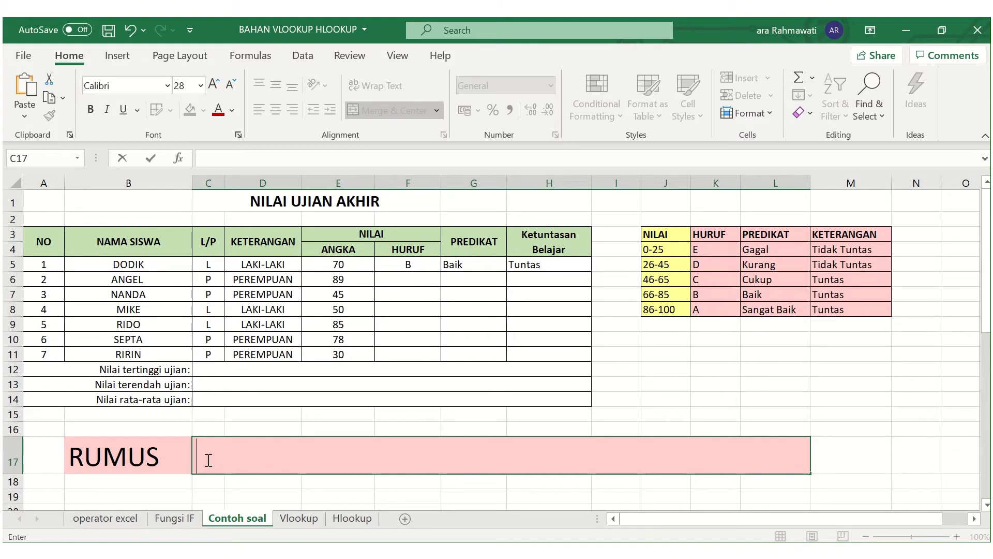
# Start a new IF formula in the RUMUS cell C17 with the logical test E5<=25 and "E" as the true value
pyautogui.write('=')
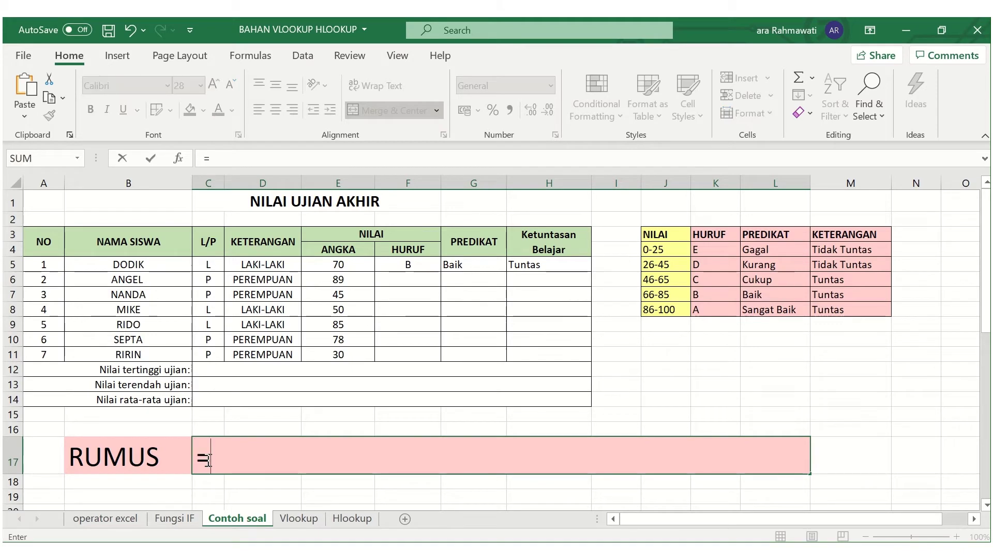
pyautogui.write('IF')
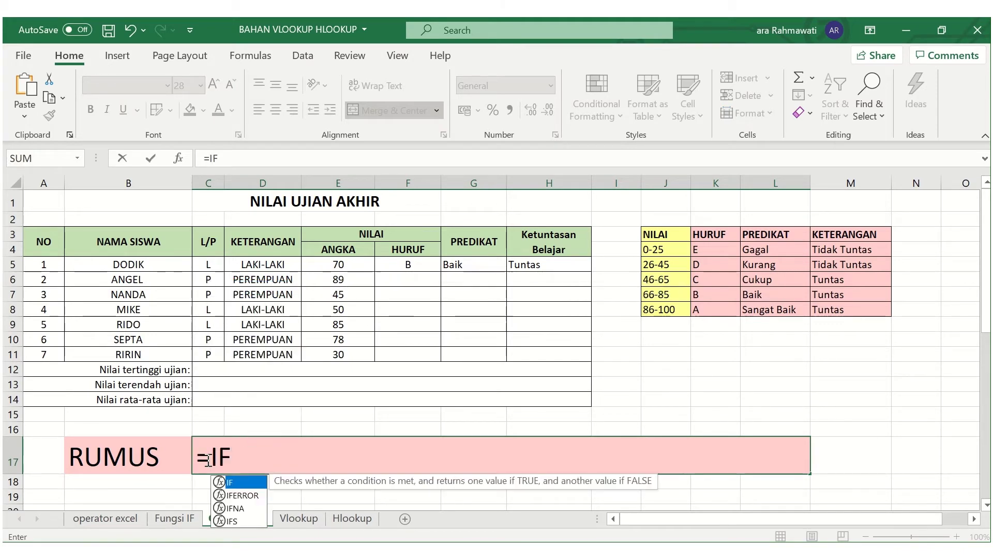
pyautogui.doubleClick(234, 483)
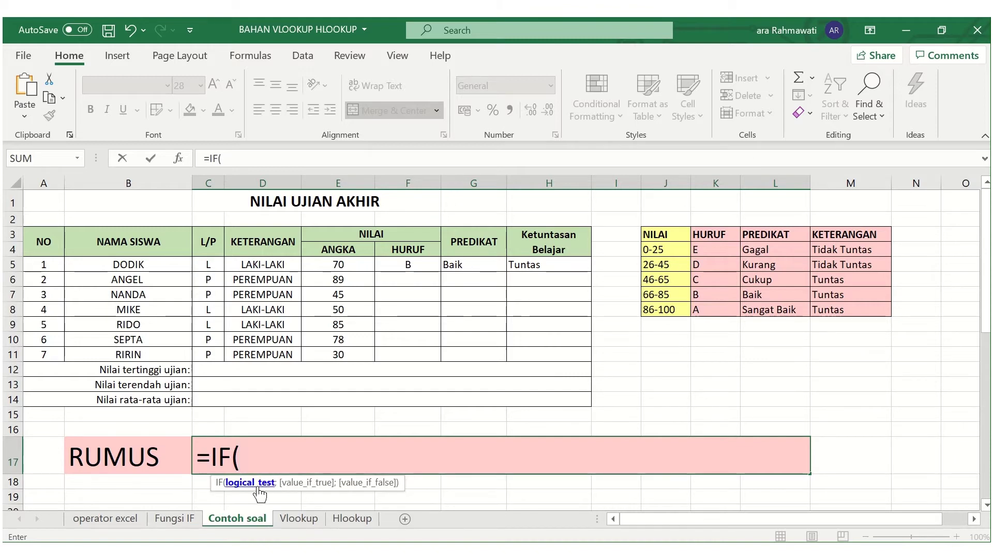
pyautogui.click(346, 260)
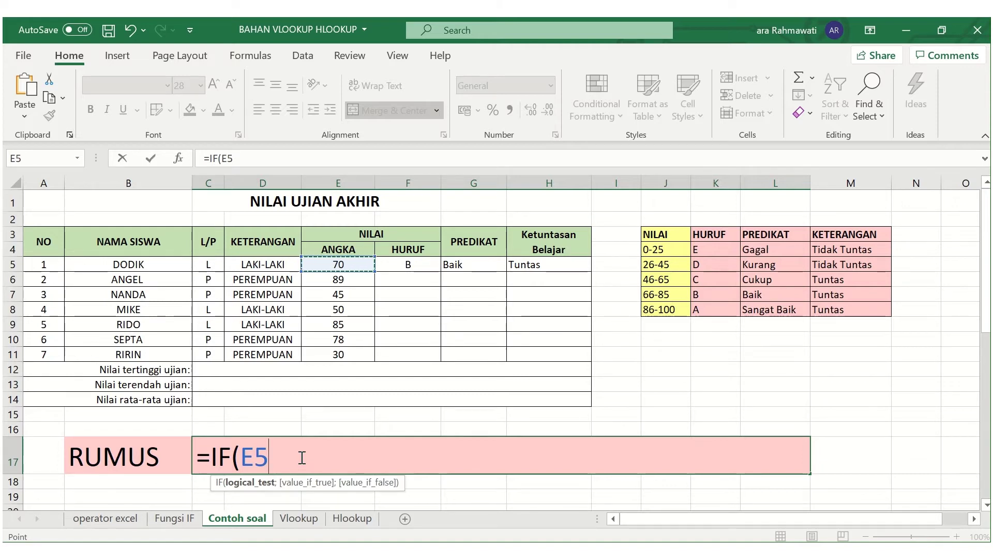
pyautogui.write('<')
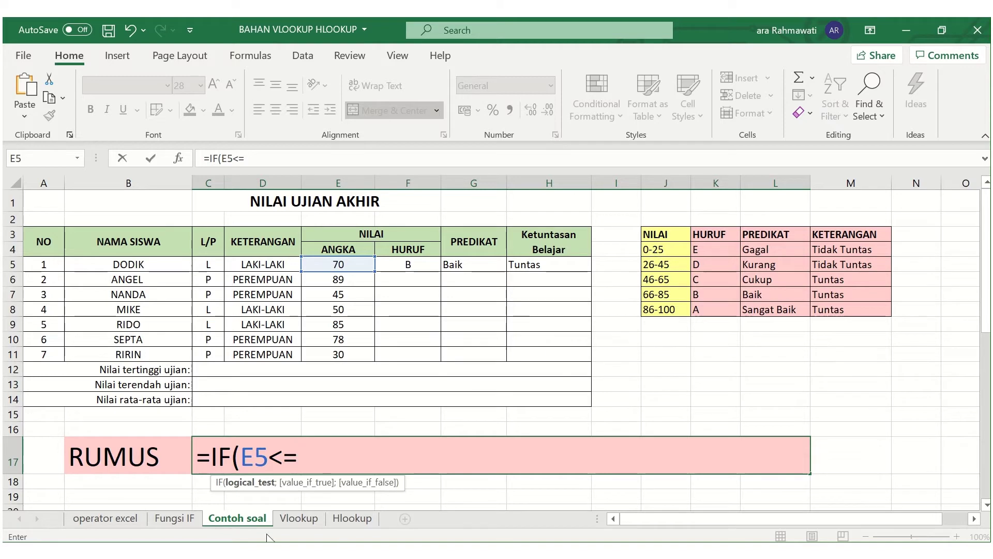
pyautogui.write('=25')
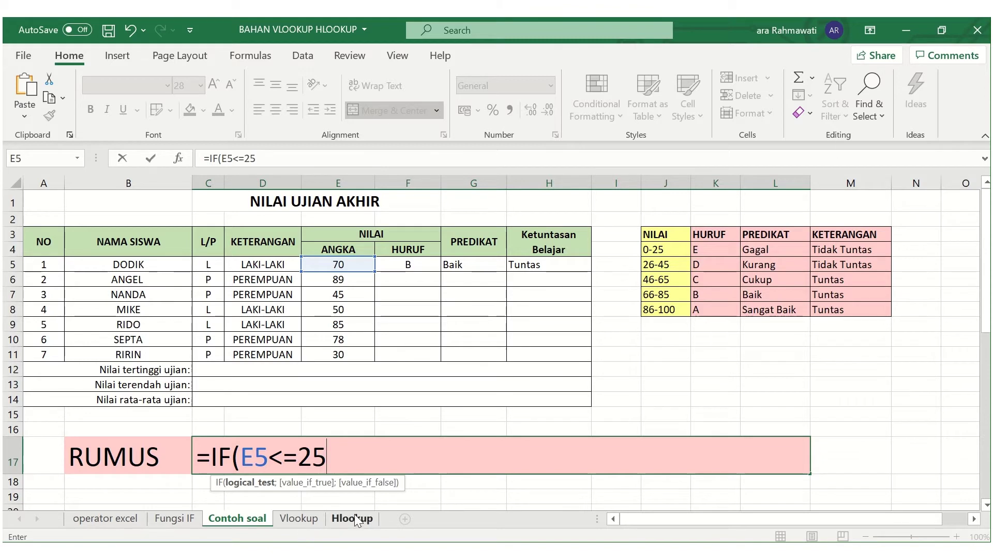
pyautogui.write(';')
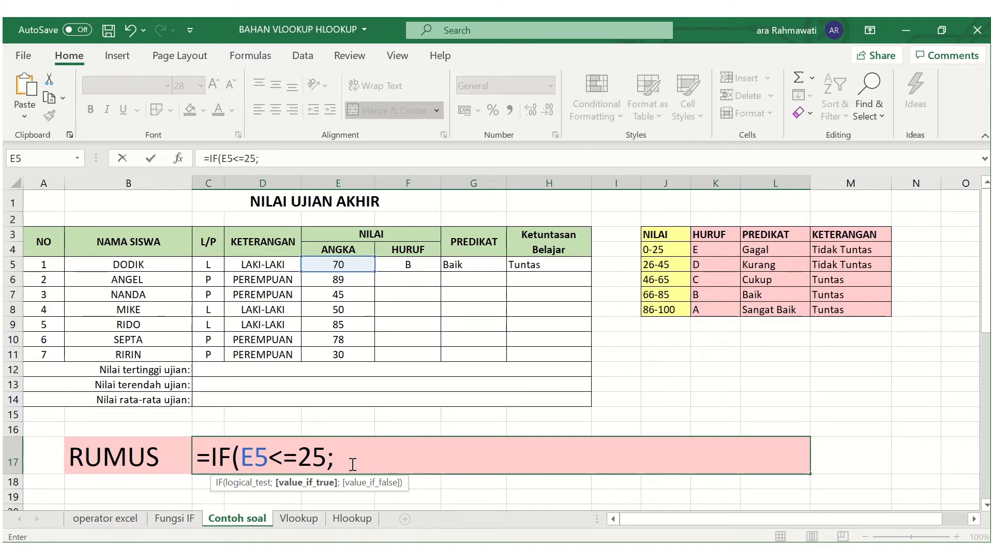
pyautogui.write('""')
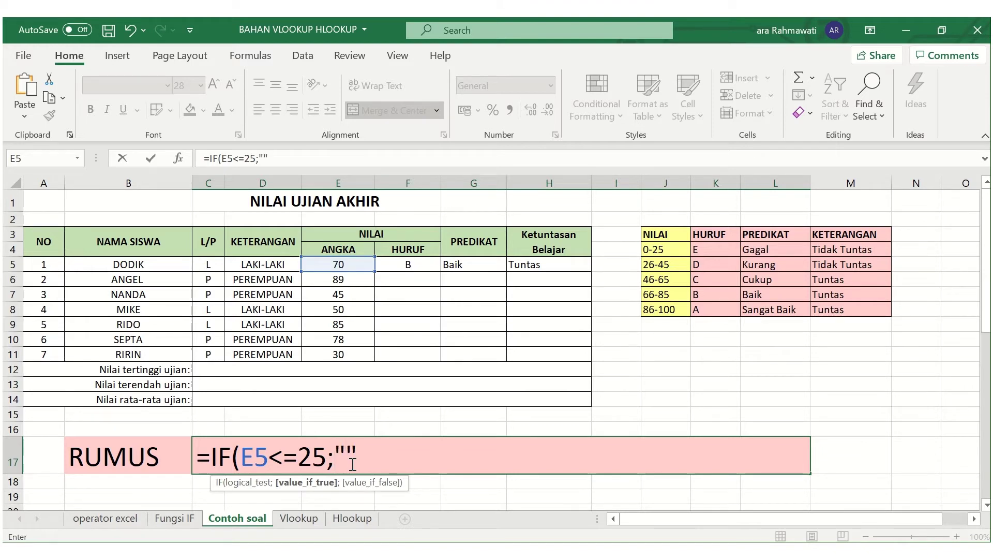
pyautogui.click(349, 453)
pyautogui.write('E";')
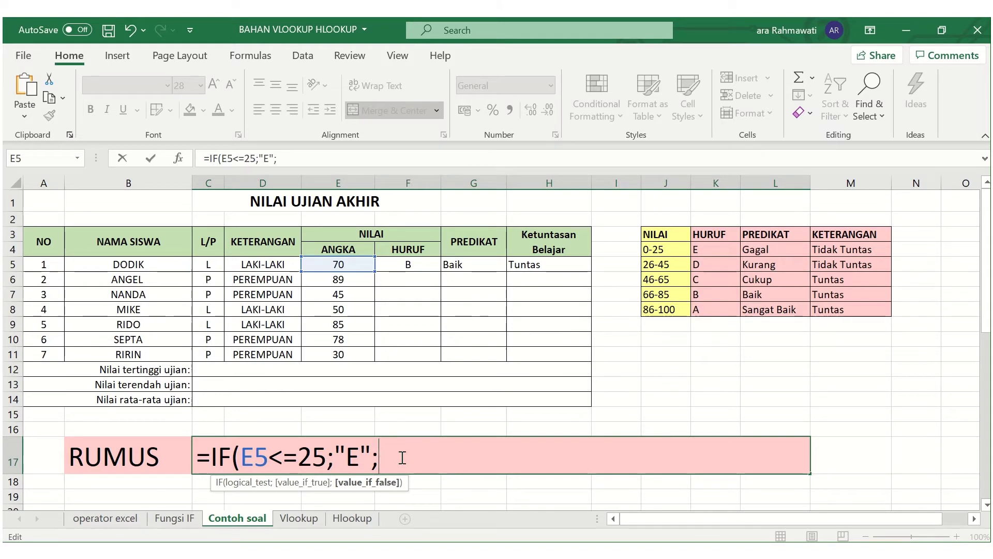
# Nest a second IF as the false value, with the logical test E5<=45 and "D" as its true value
pyautogui.write('IF')
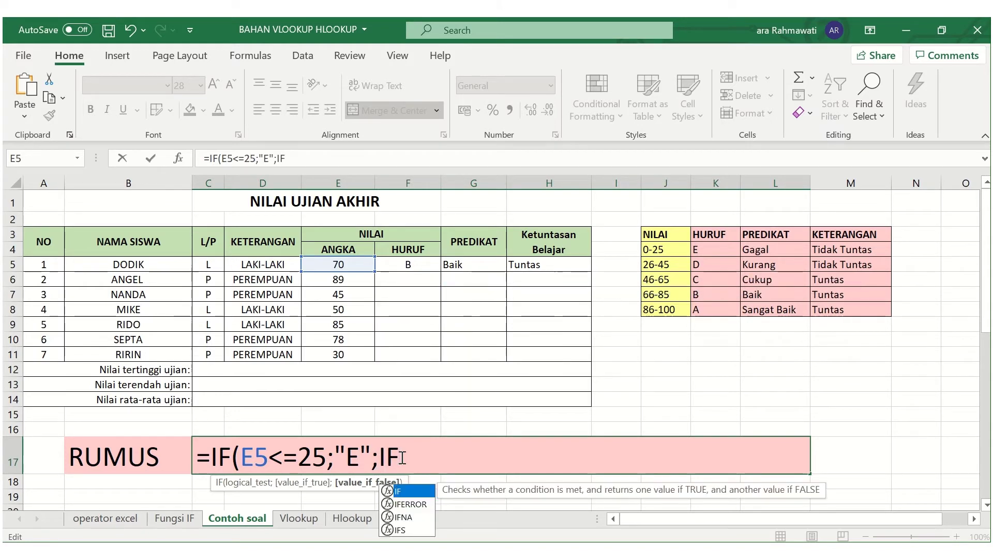
pyautogui.doubleClick(405, 489)
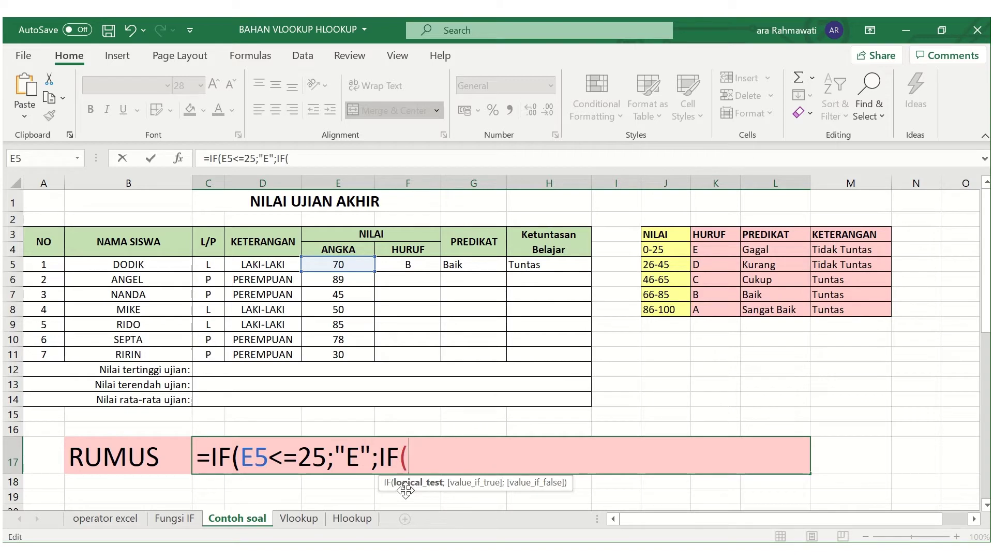
pyautogui.click(321, 264)
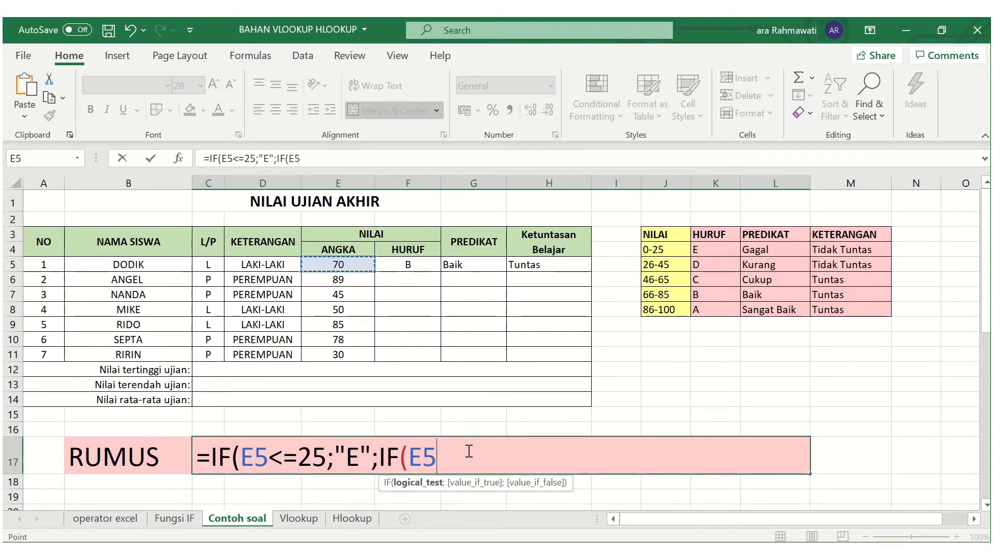
pyautogui.write('<=')
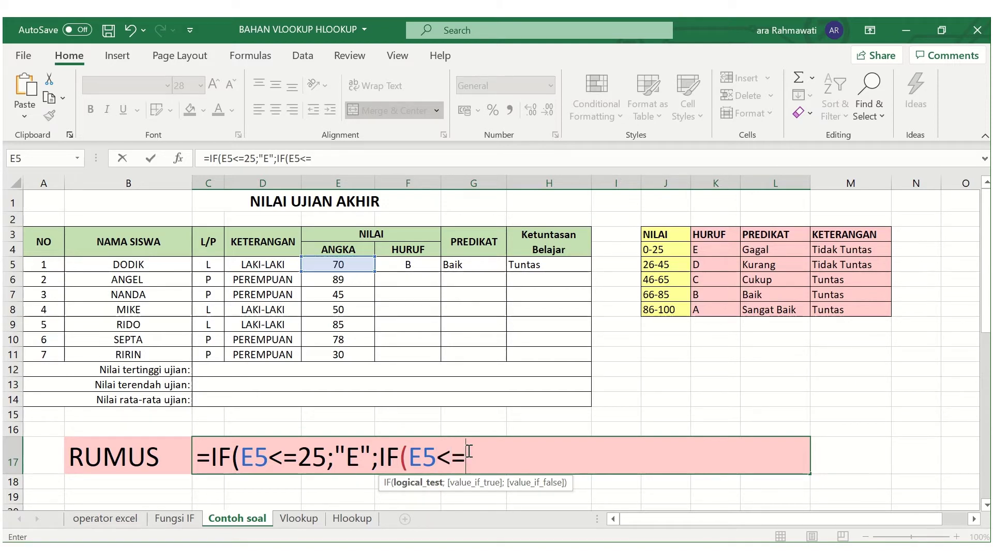
pyautogui.write('45;')
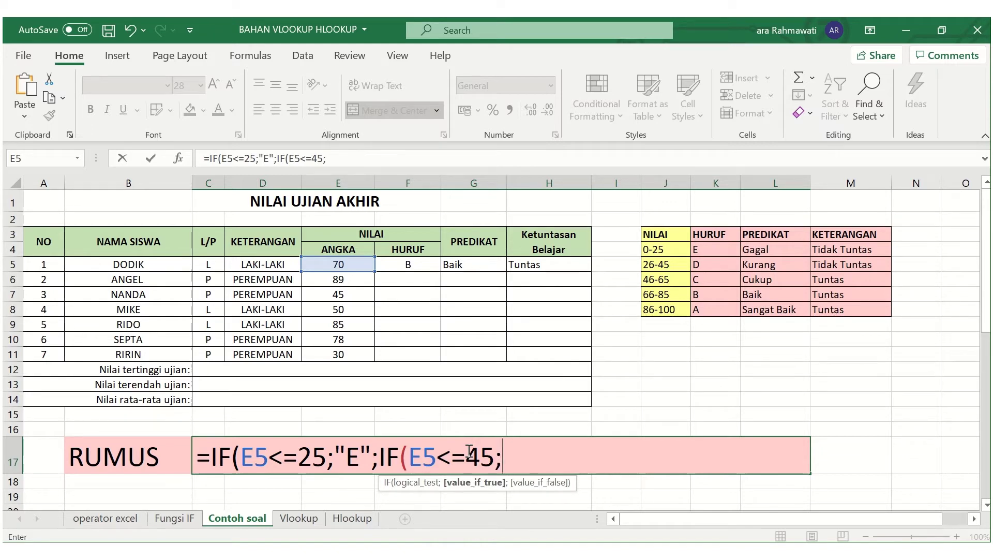
pyautogui.write('""')
pyautogui.click(513, 449)
pyautogui.write('D')
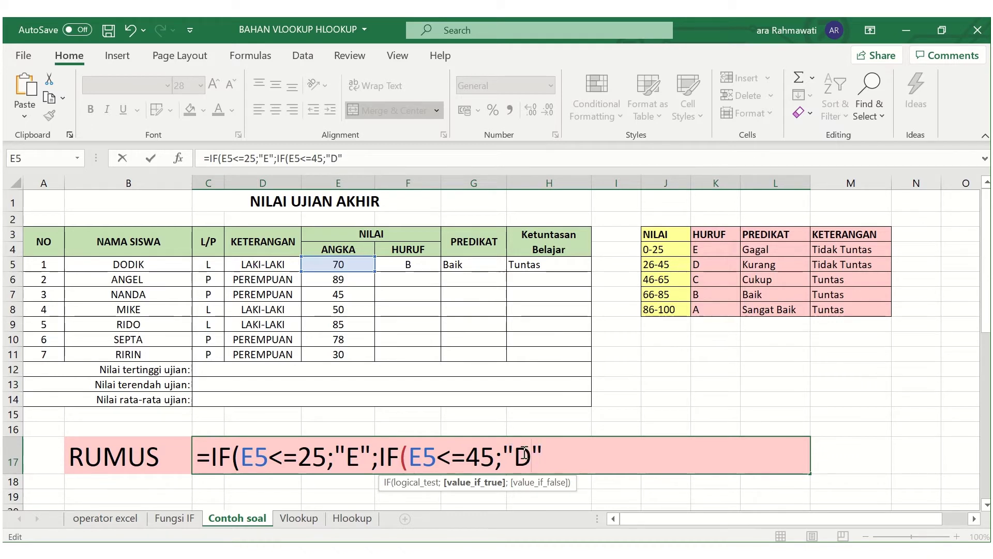
pyautogui.click(552, 456)
pyautogui.write(';')
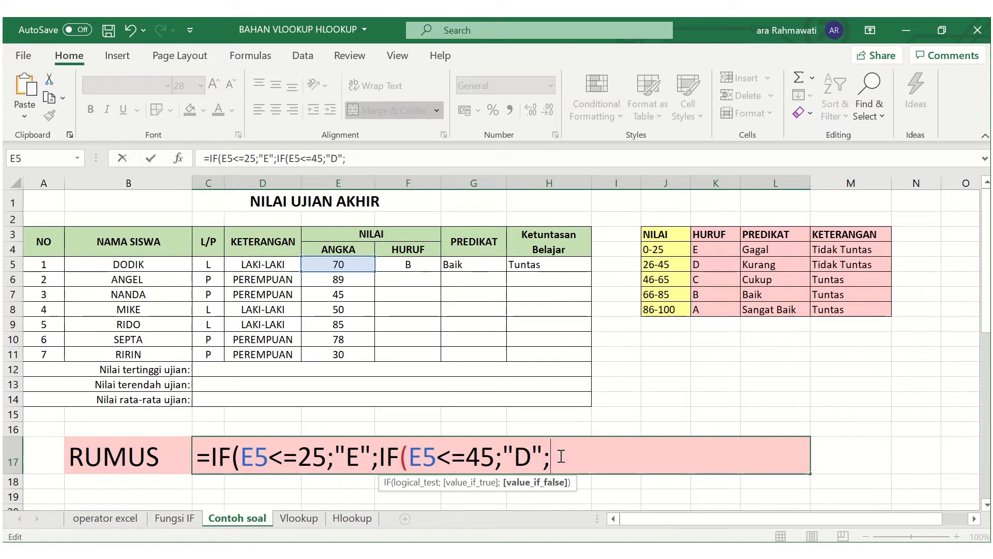
# Nest a third IF in the C17 formula with the logical test E5<=65 and "C" as its true value
pyautogui.write('IF')
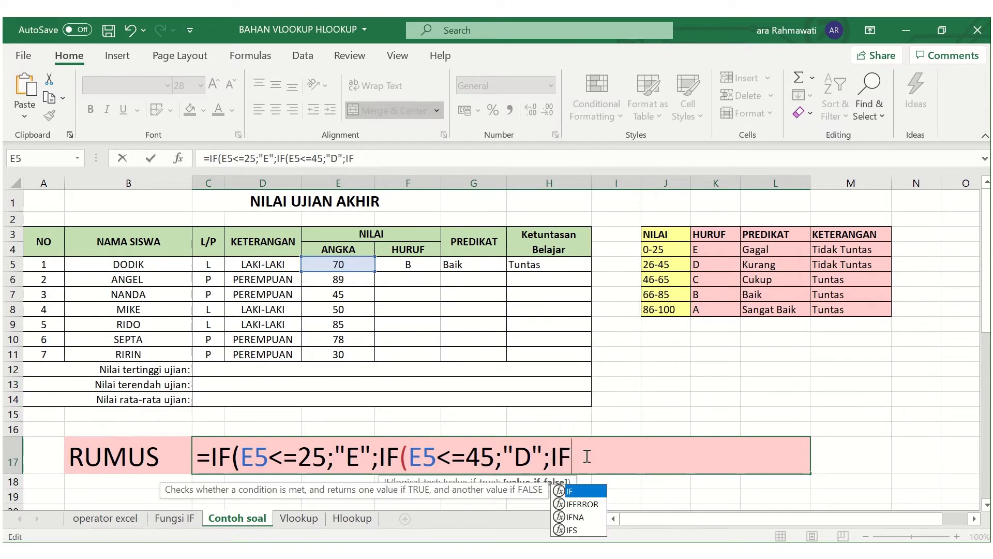
pyautogui.doubleClick(578, 492)
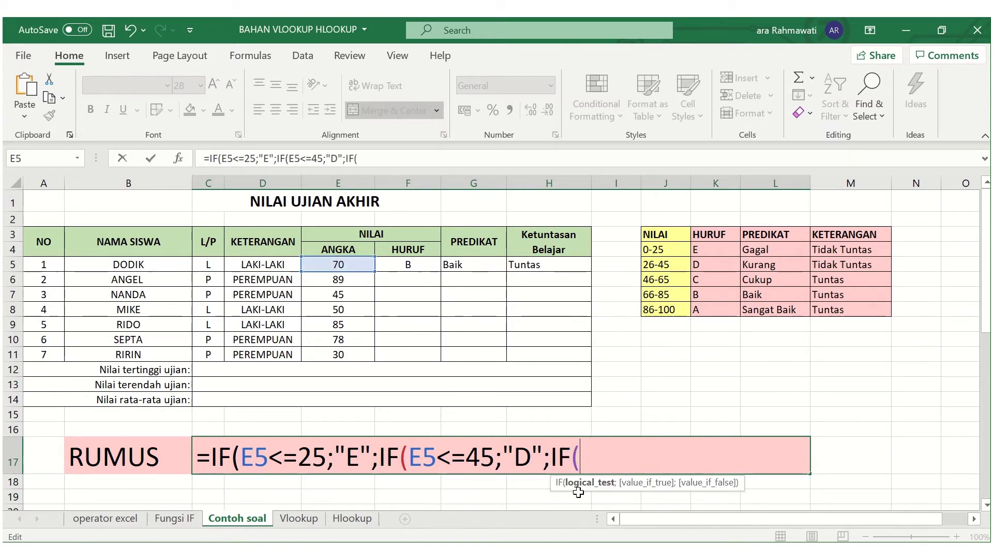
pyautogui.click(338, 265)
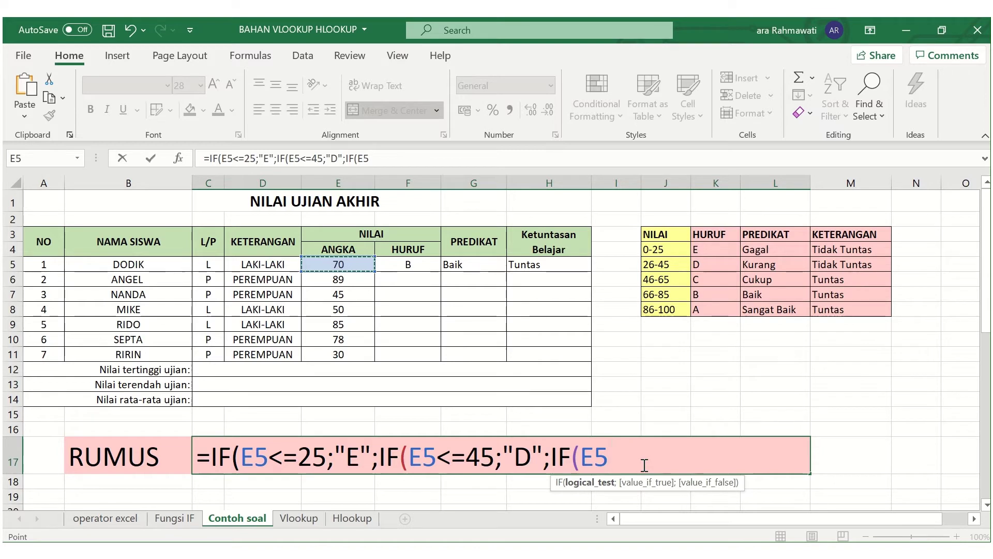
pyautogui.write('<=65')
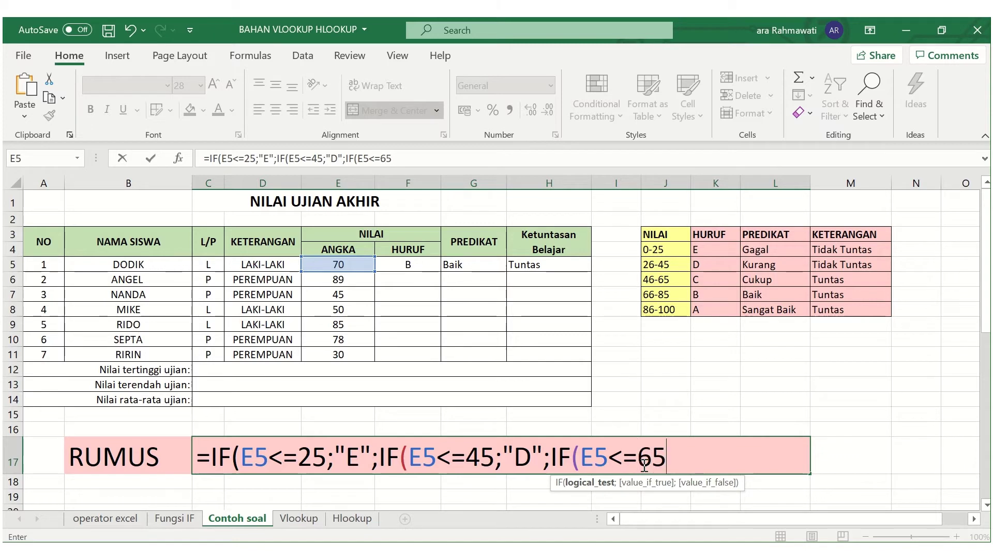
pyautogui.write(';')
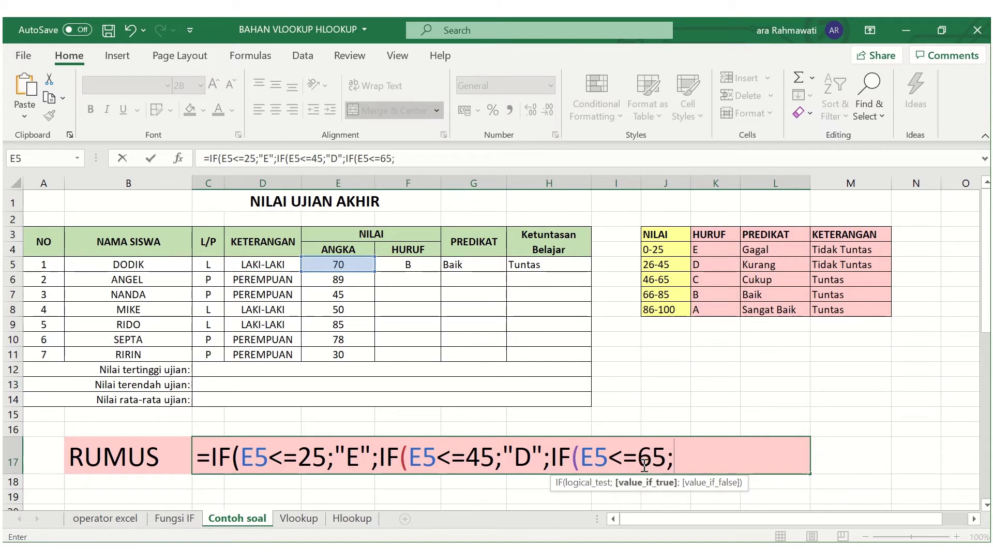
pyautogui.write('""')
pyautogui.click(685, 449)
pyautogui.write('C')
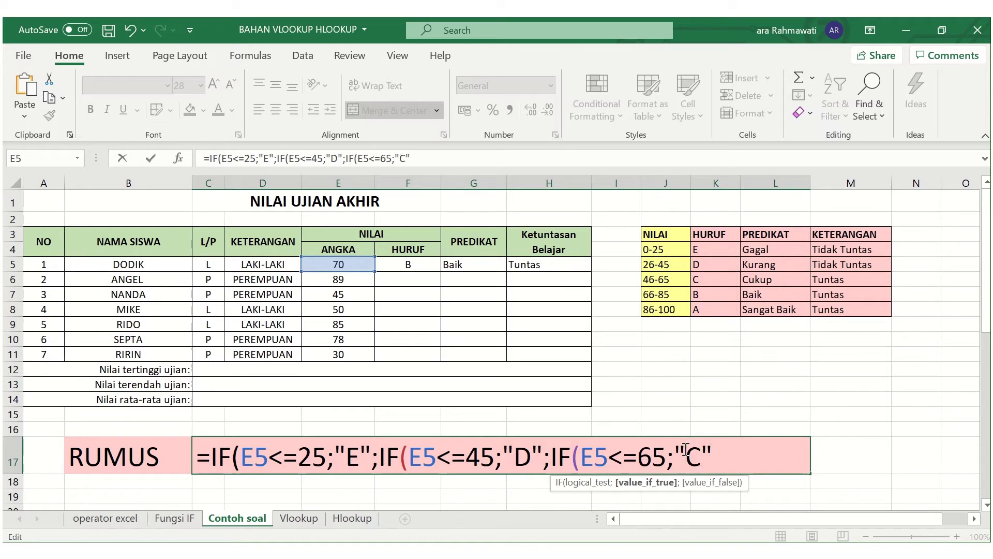
# Nest a fourth IF in the C17 formula with the logical test E5<=85 and "B" as its true value
pyautogui.click(718, 453)
pyautogui.write(';')
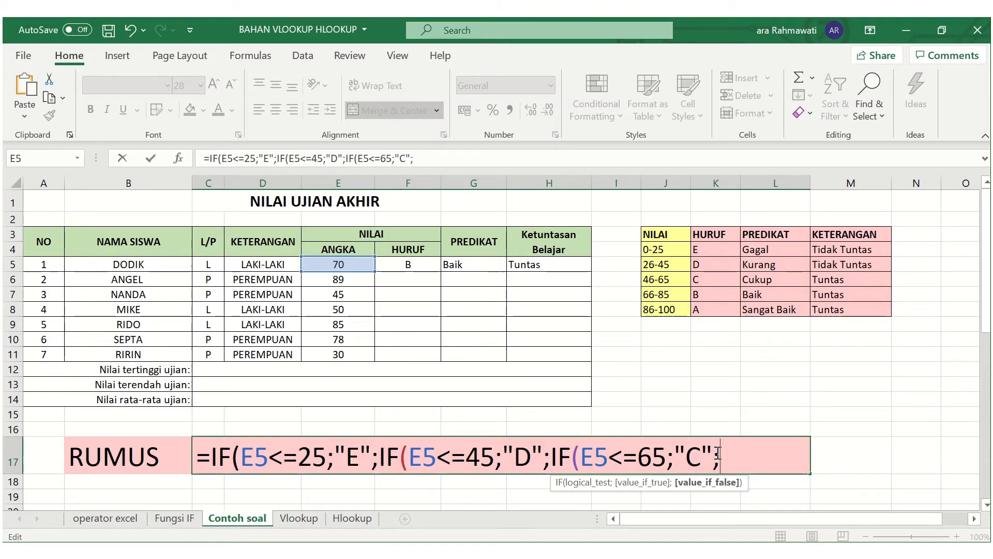
pyautogui.write('IF')
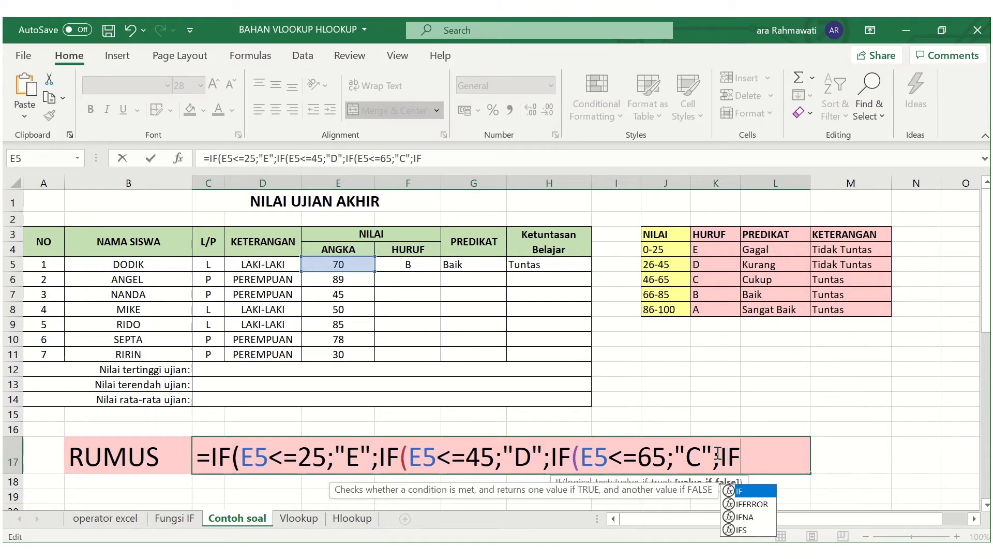
pyautogui.doubleClick(753, 490)
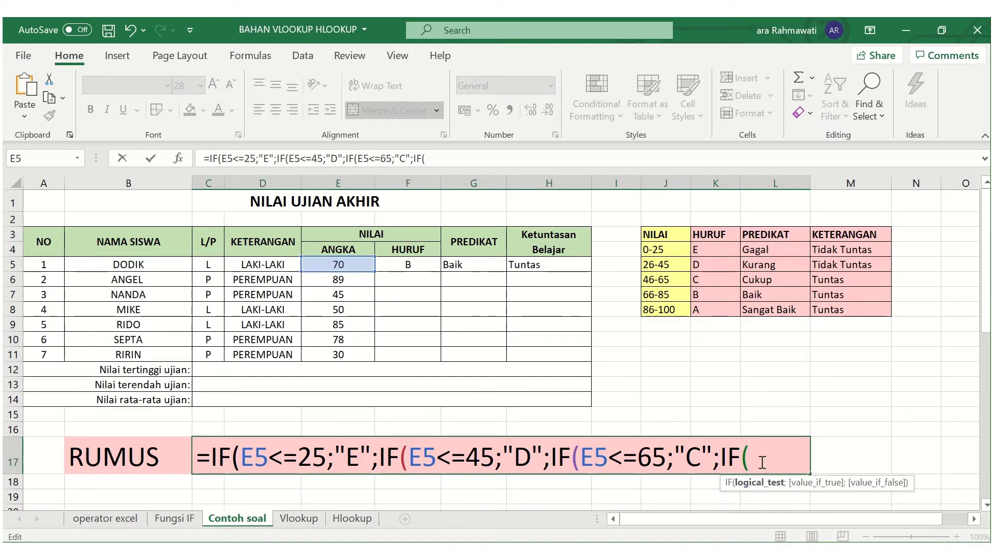
pyautogui.click(329, 264)
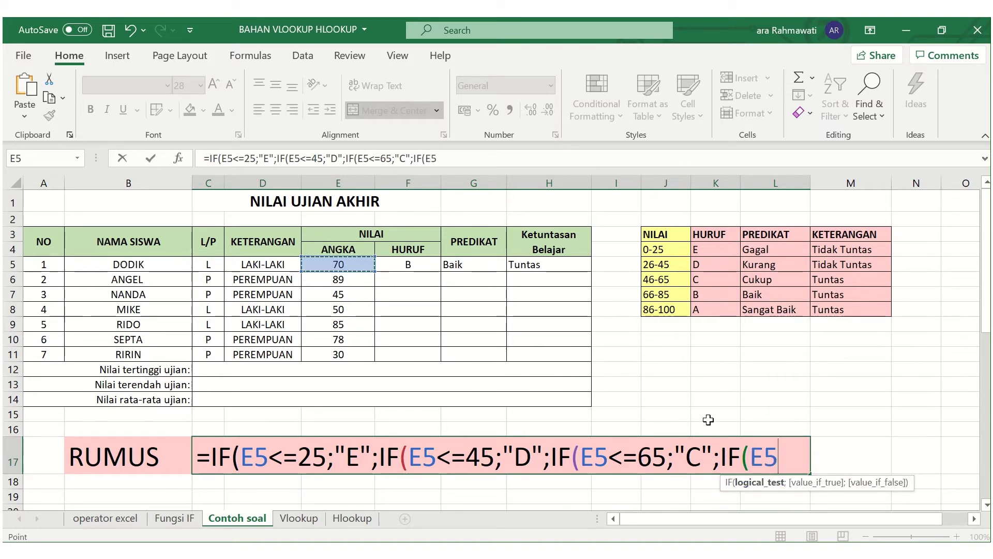
pyautogui.write('<=')
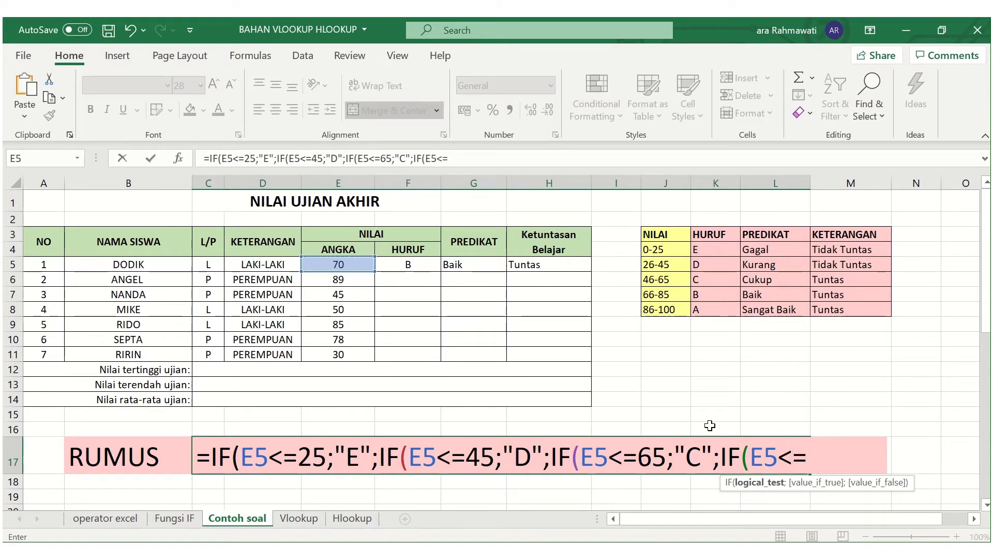
pyautogui.write('85')
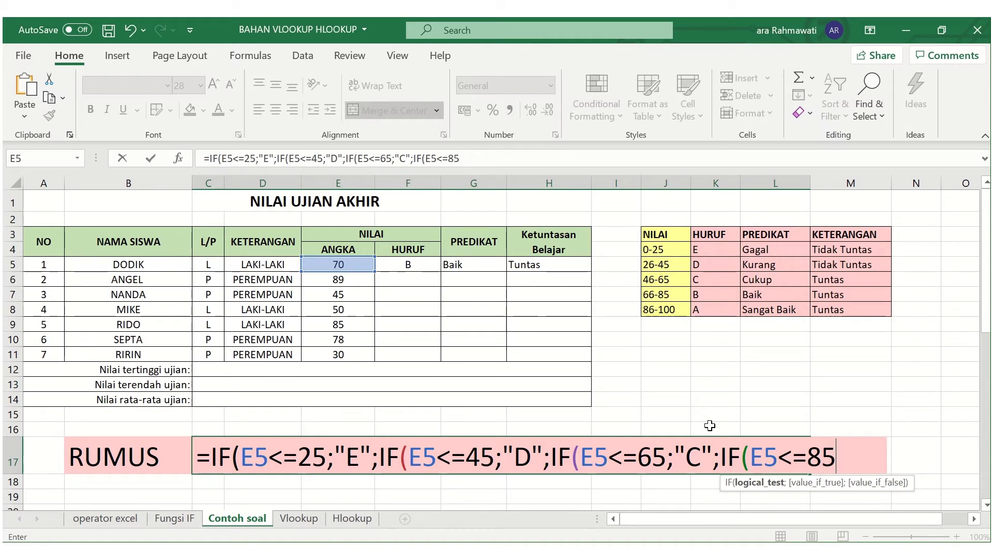
pyautogui.write(';')
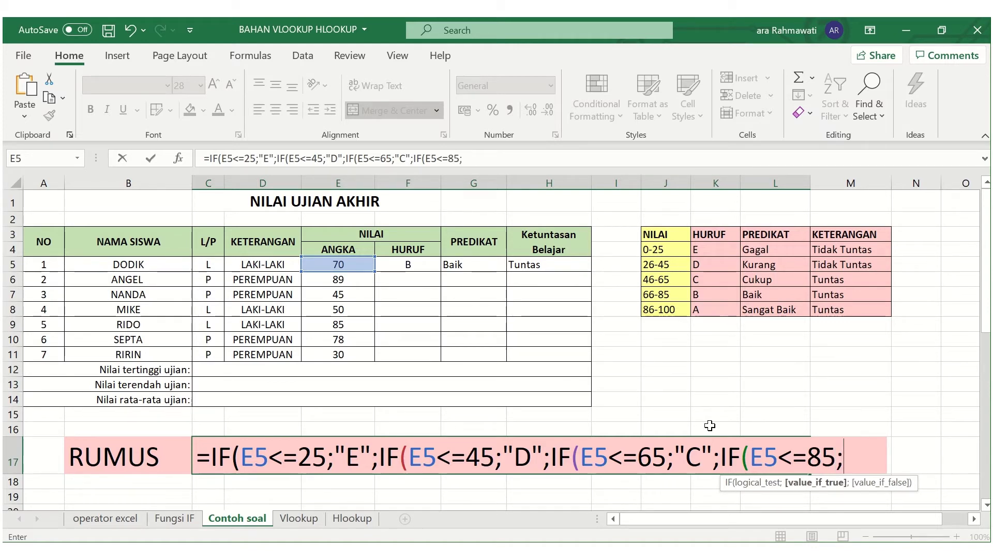
pyautogui.write('""')
pyautogui.click(855, 446)
pyautogui.write('B";')
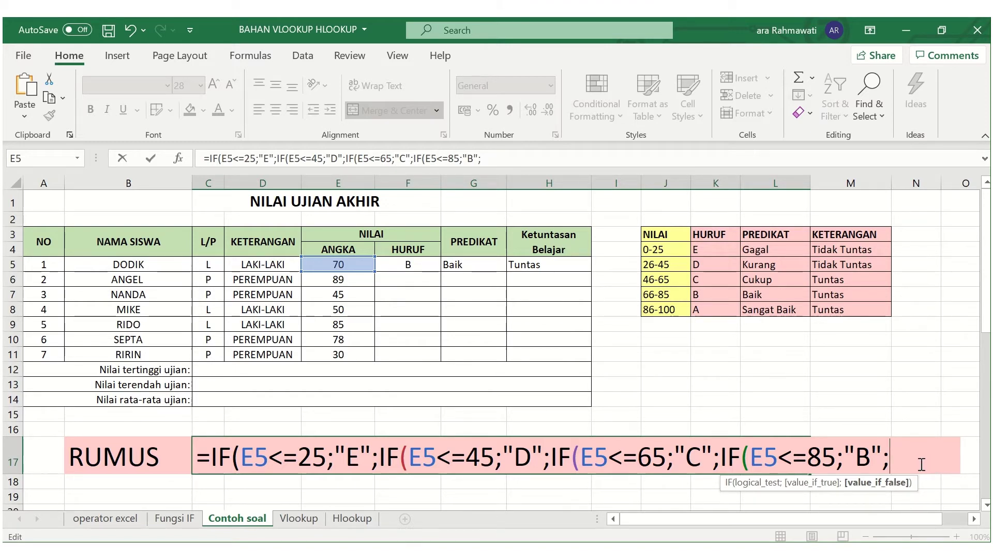
# Set "A" as the final false value, close all four IF parentheses and enter the C17 formula
pyautogui.write('""')
pyautogui.click(909, 452)
pyautogui.write('A')
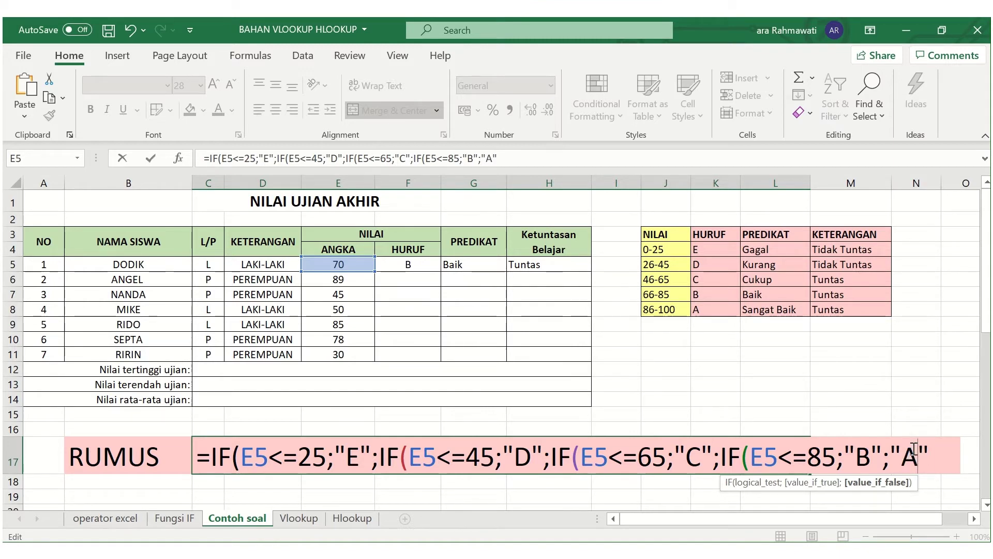
pyautogui.click(930, 449)
pyautogui.write('))))')
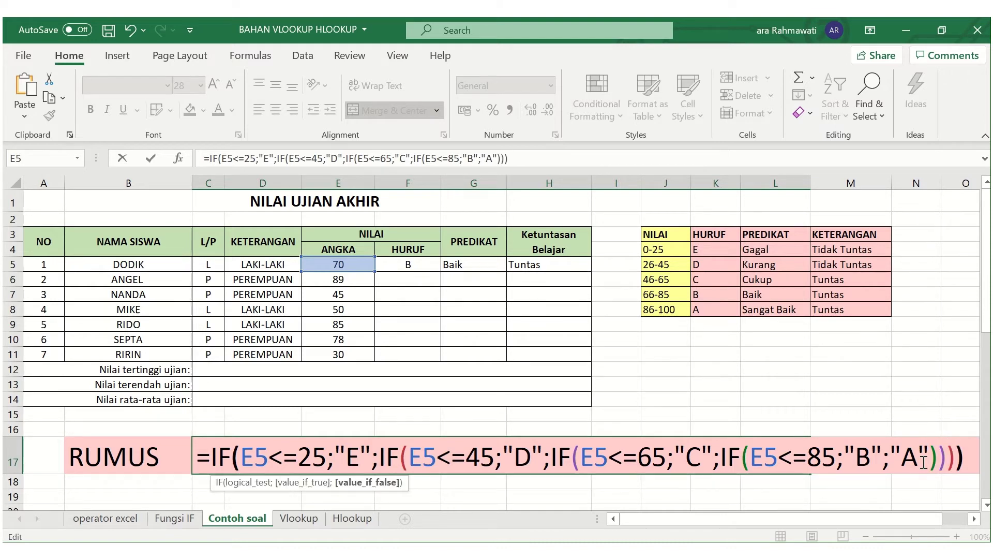
pyautogui.press('Return')
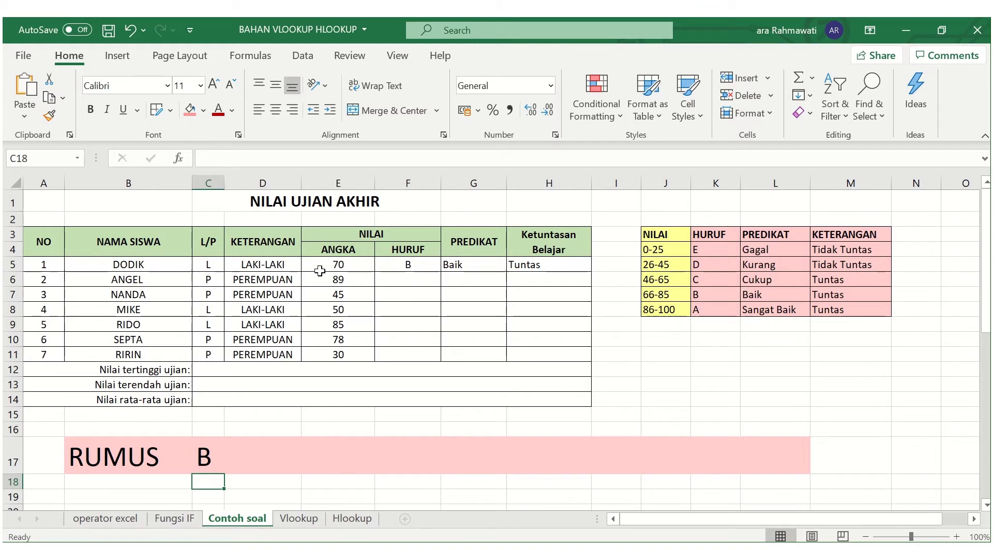
# Fill the HURUF grade formula in F5 down through F11 and check it against the scores in ANGKA
pyautogui.click(405, 266)
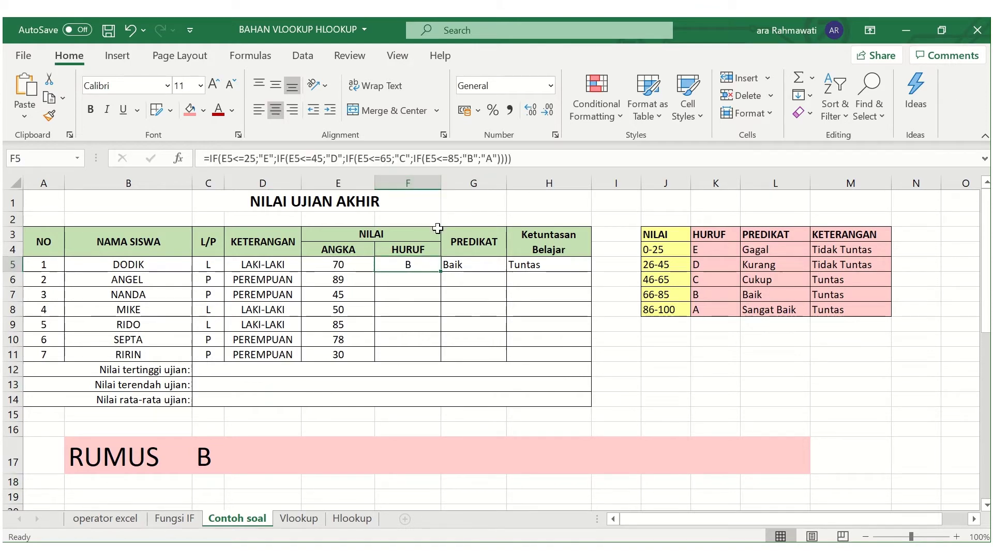
pyautogui.moveTo(442, 273); pyautogui.dragTo(434, 357)
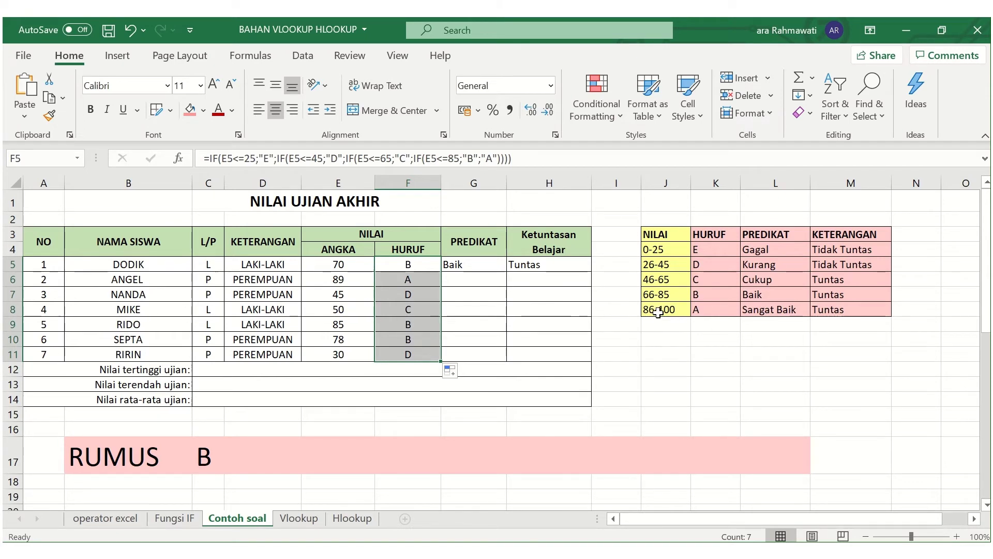
pyautogui.click(344, 293)
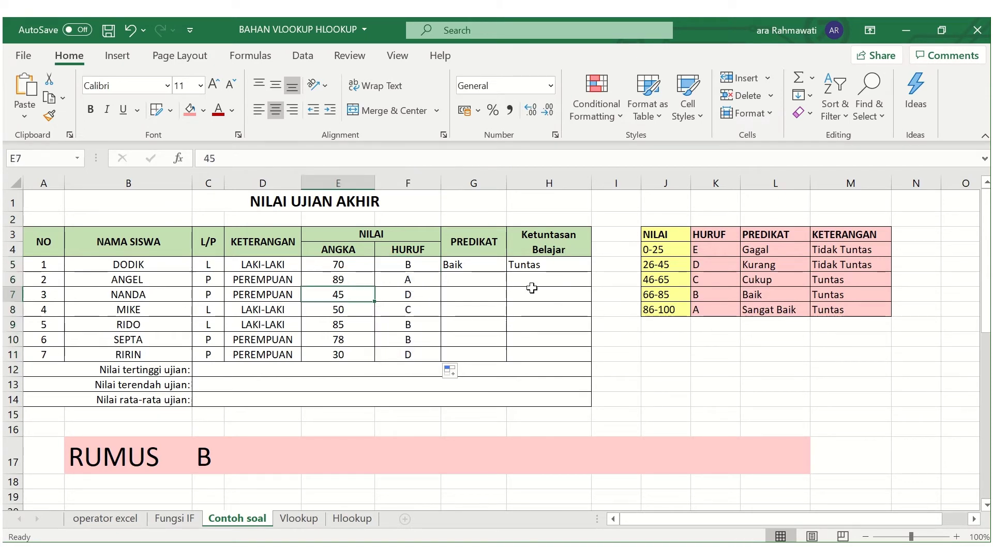
pyautogui.click(359, 310)
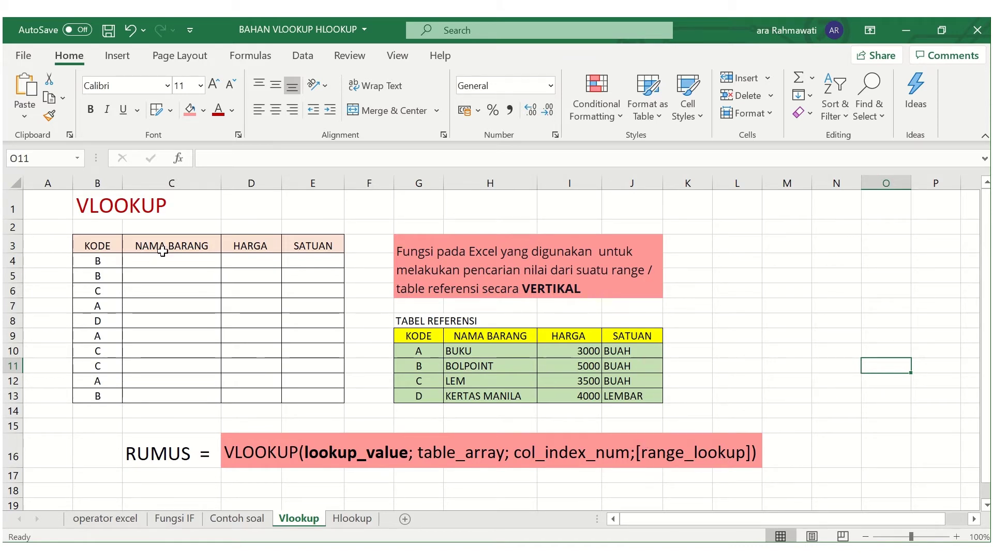
# Start a VLOOKUP in the NAMA BARANG cell C4 with lookup value B4 and the absolute table array $G$10:$J$13
pyautogui.click(147, 261)
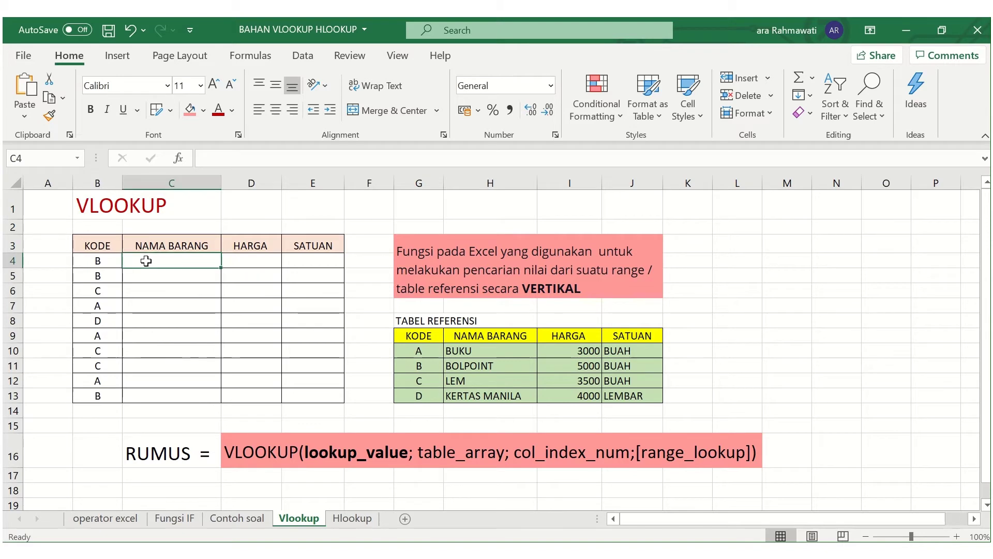
pyautogui.write('=')
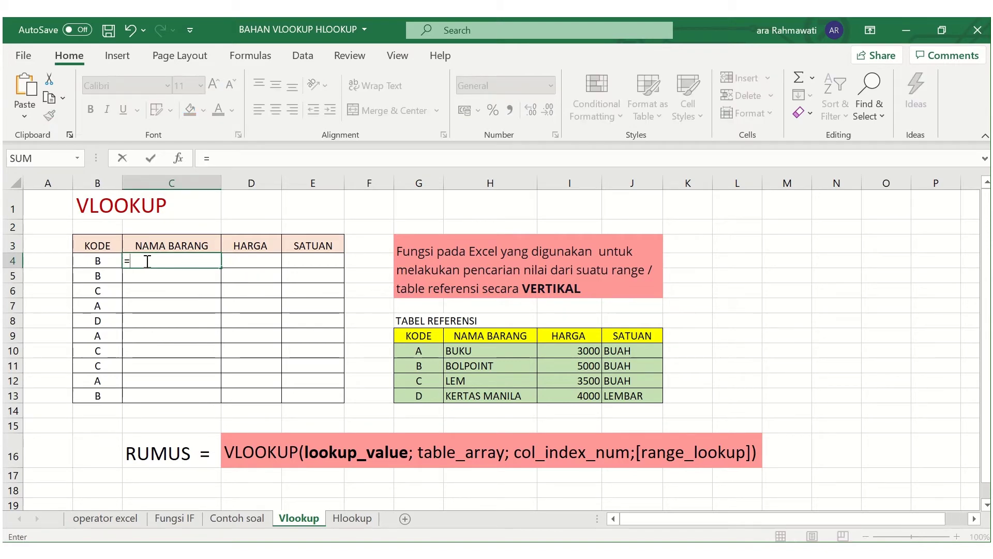
pyautogui.write('V')
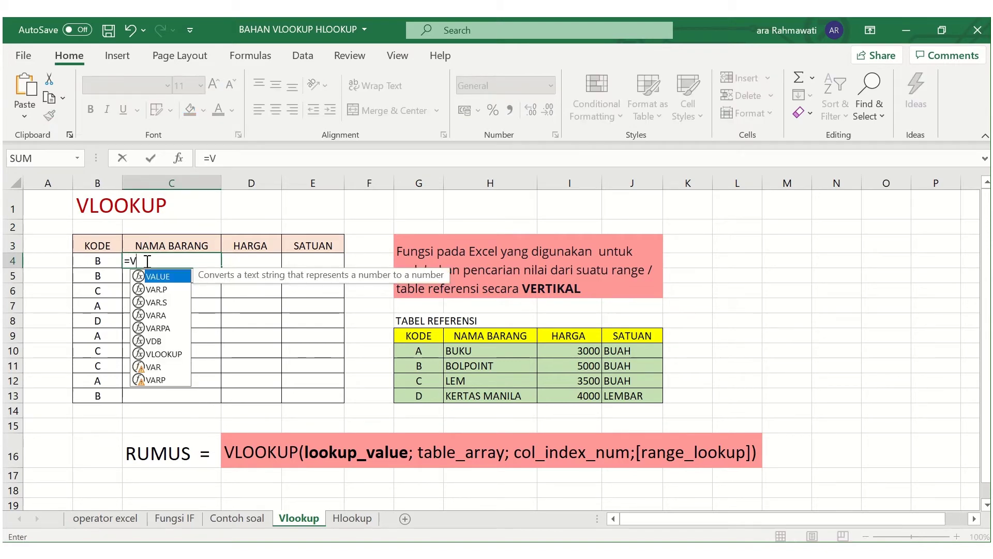
pyautogui.doubleClick(157, 354)
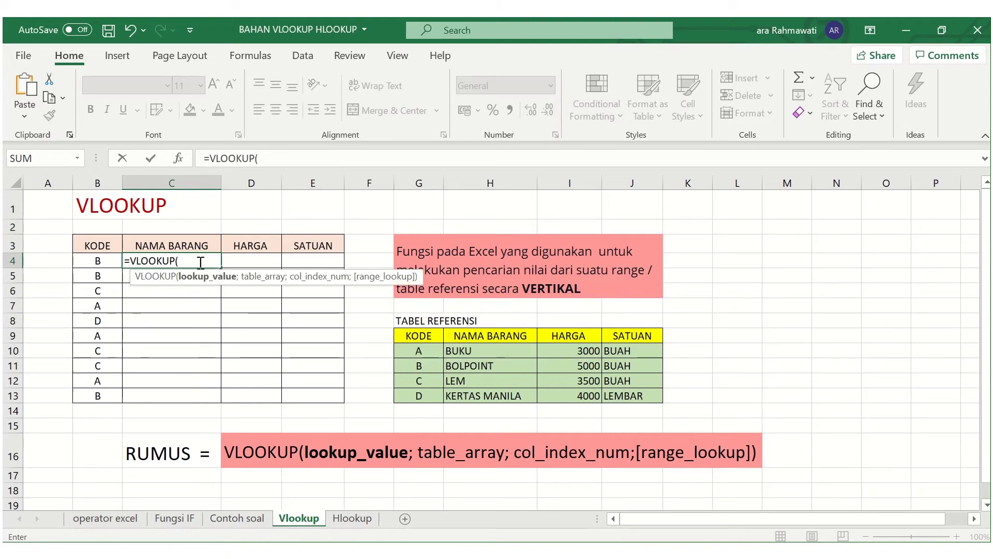
pyautogui.click(94, 261)
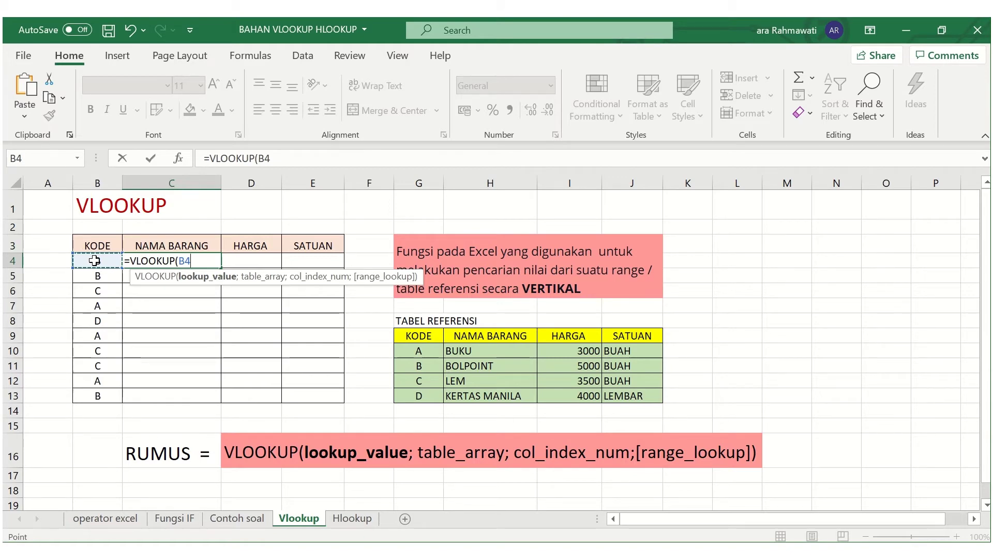
pyautogui.write(';')
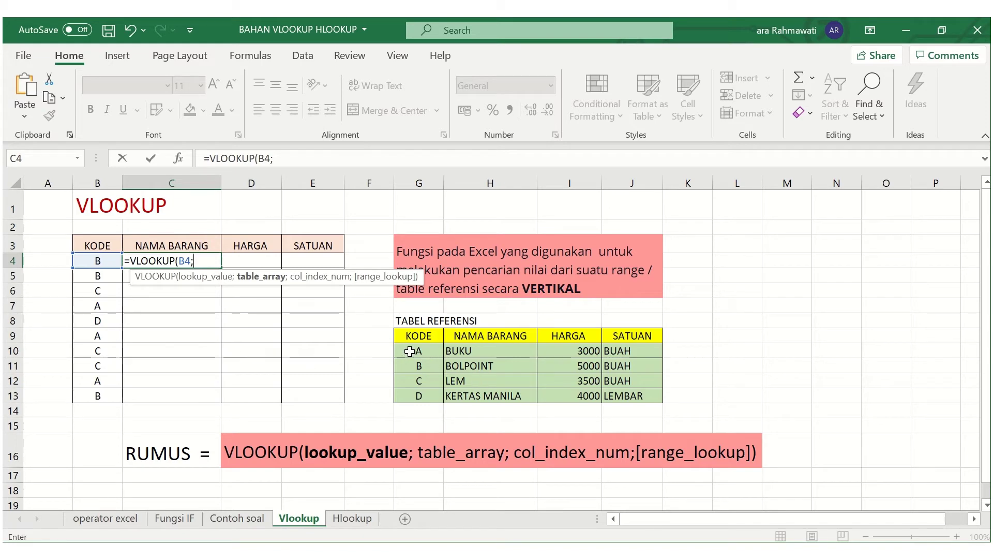
pyautogui.moveTo(410, 352); pyautogui.dragTo(625, 409)
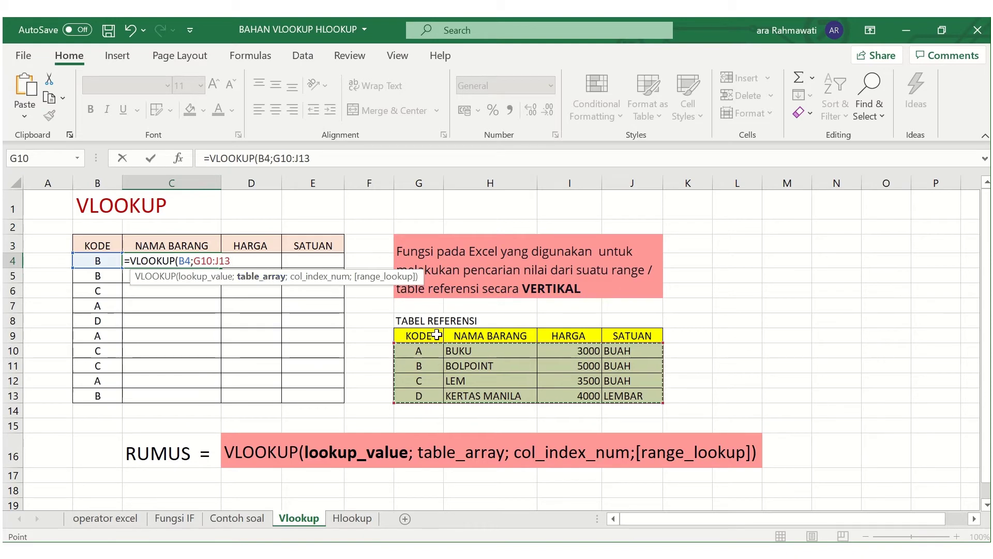
pyautogui.press('F4')
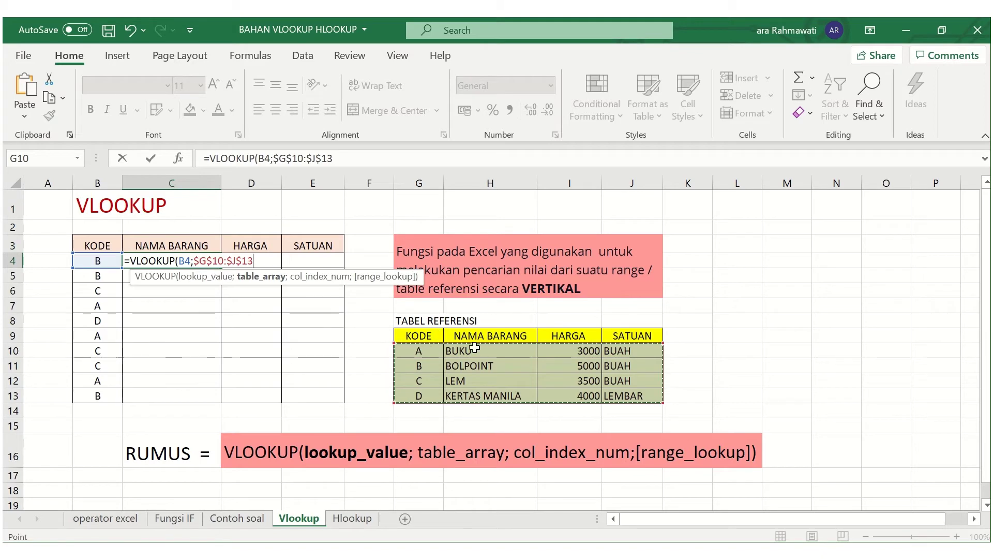
# Complete the C4 VLOOKUP with column index 2 and FALSE for exact match, and fill it down through C13
pyautogui.write(';2')
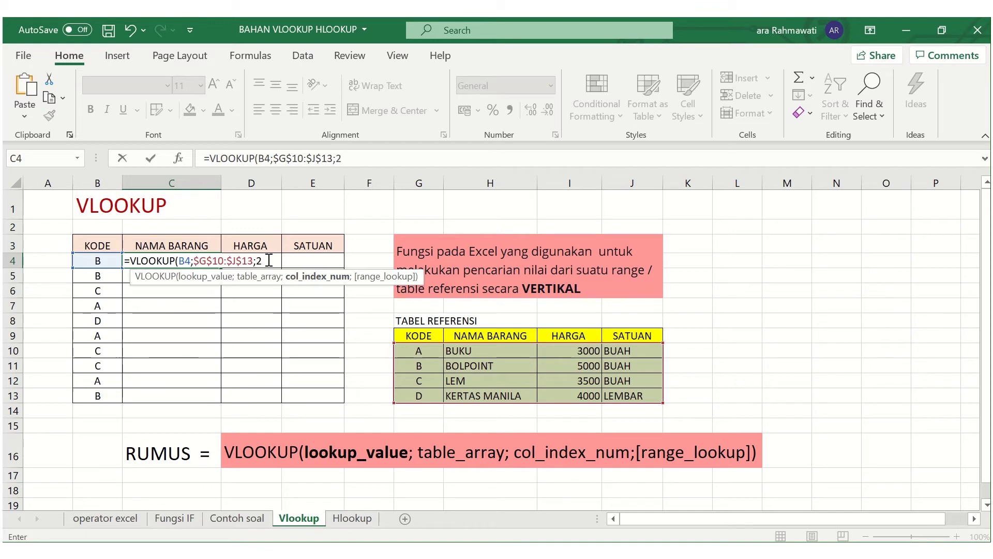
pyautogui.write(';')
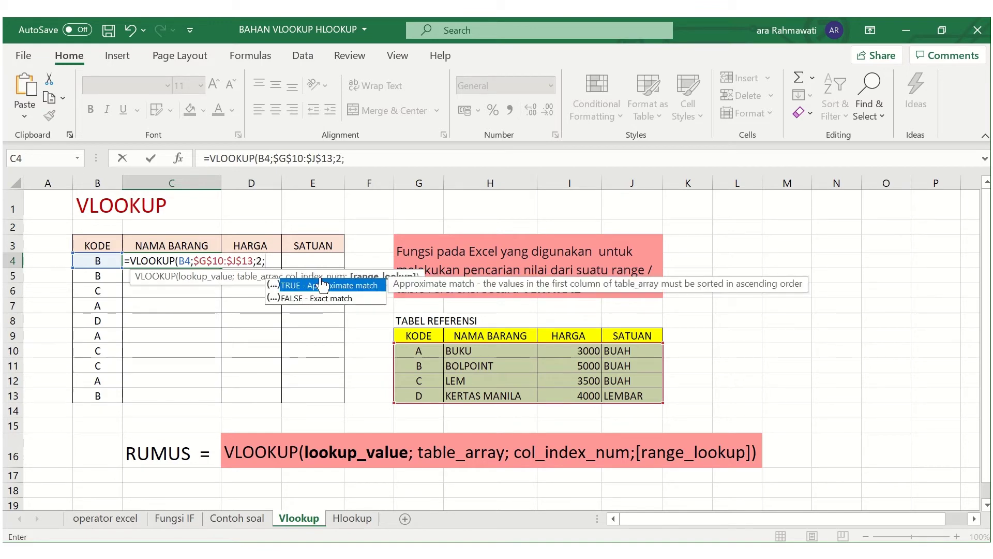
pyautogui.doubleClick(293, 298)
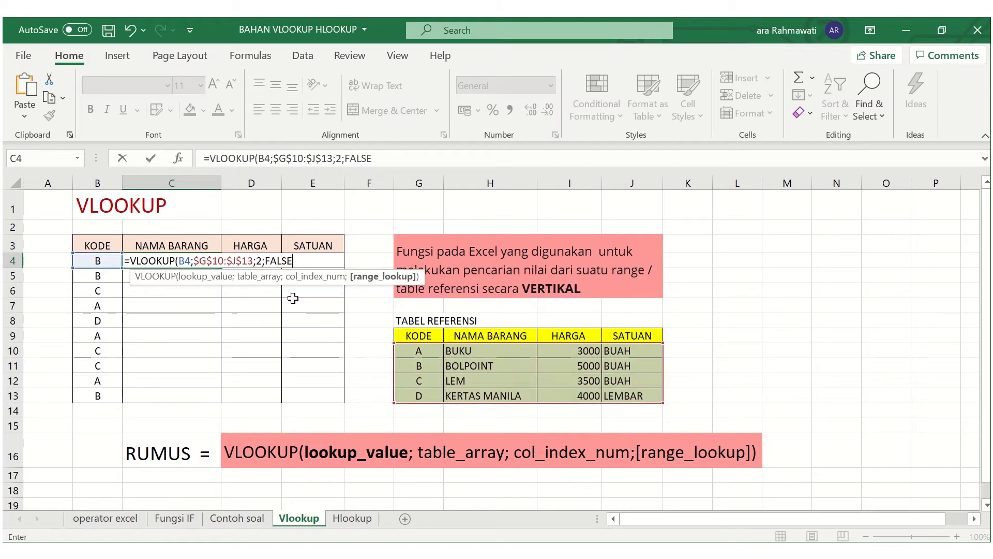
pyautogui.write(')')
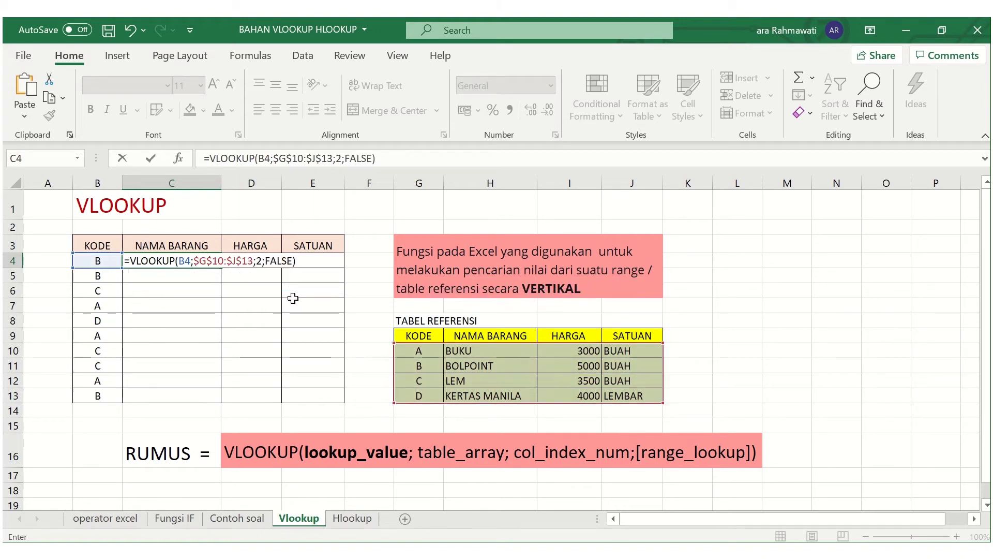
pyautogui.press('Return')
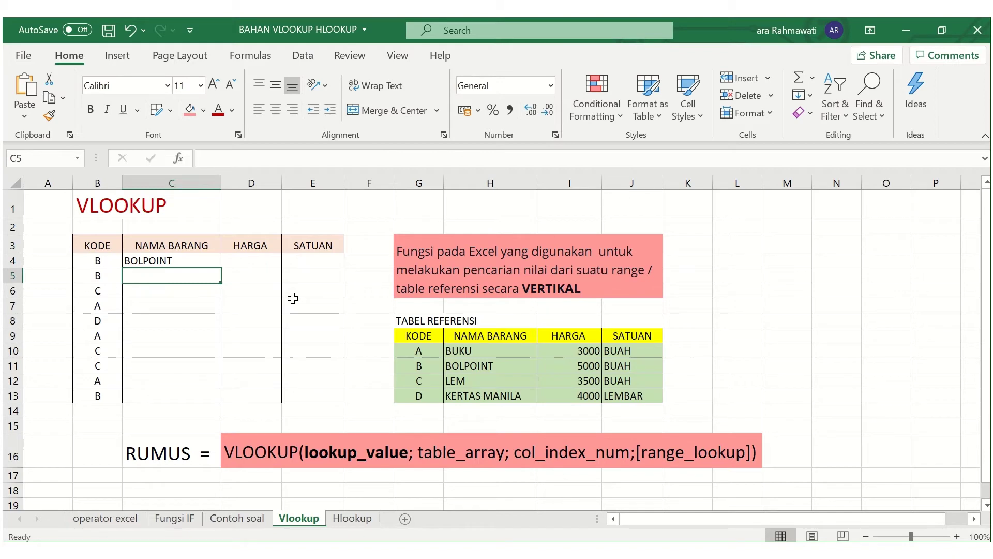
pyautogui.click(180, 260)
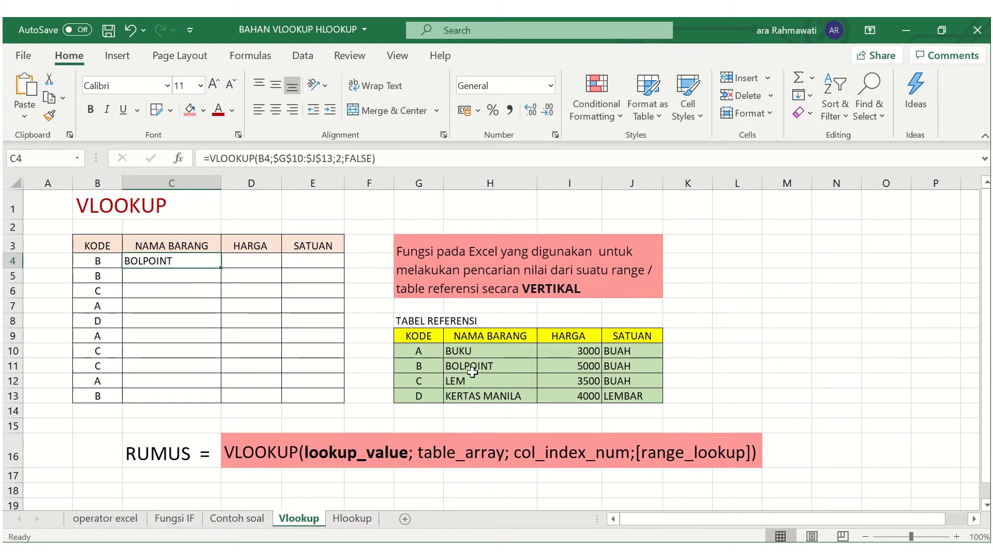
pyautogui.moveTo(221, 268); pyautogui.dragTo(217, 402)
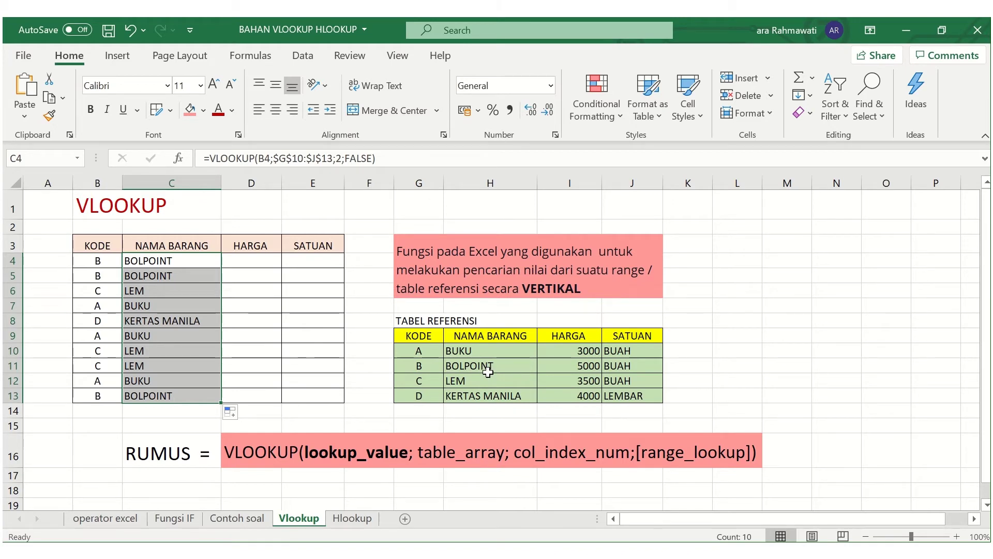
# Start a VLOOKUP in the HARGA cell D4 with lookup value B4 and the absolute table array $G$10:$J$13
pyautogui.click(240, 263)
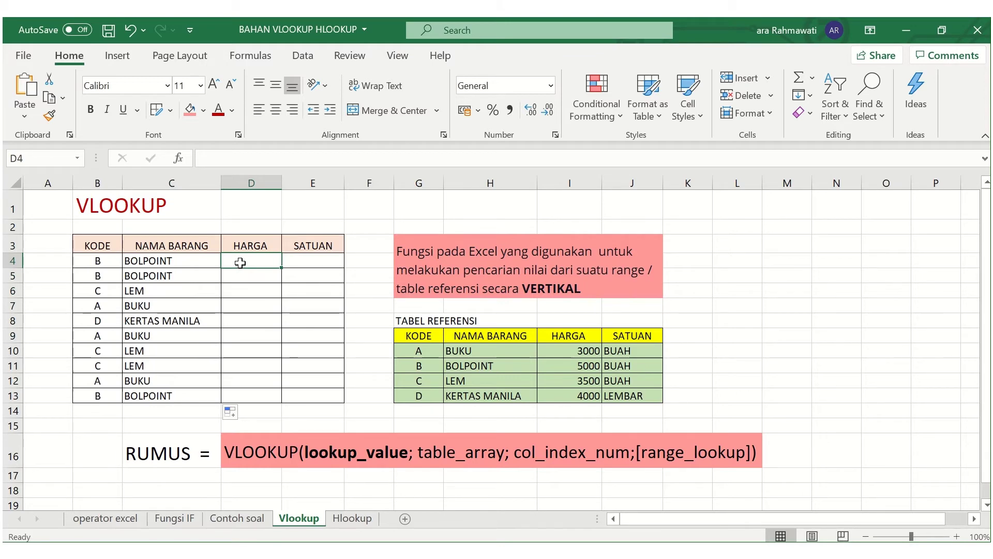
pyautogui.write('=')
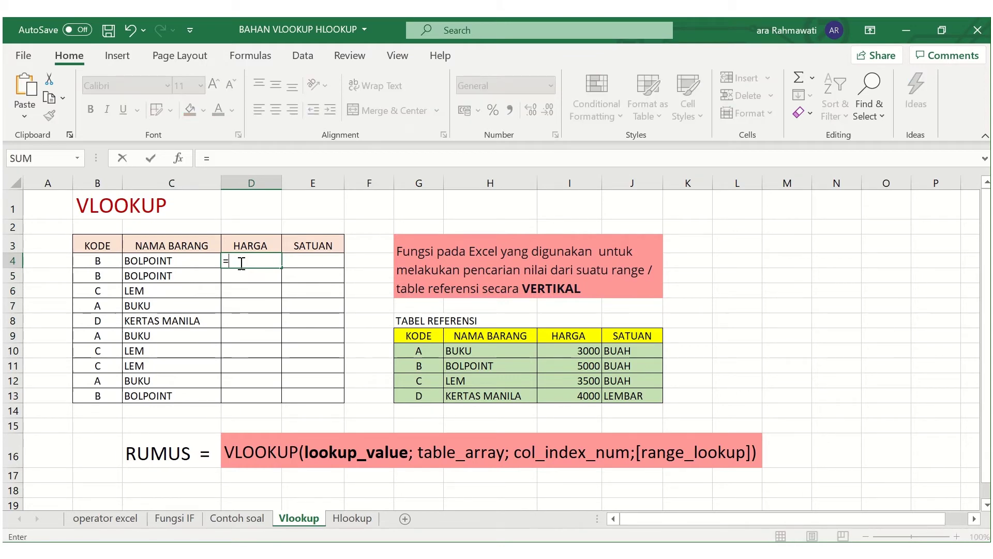
pyautogui.write('V')
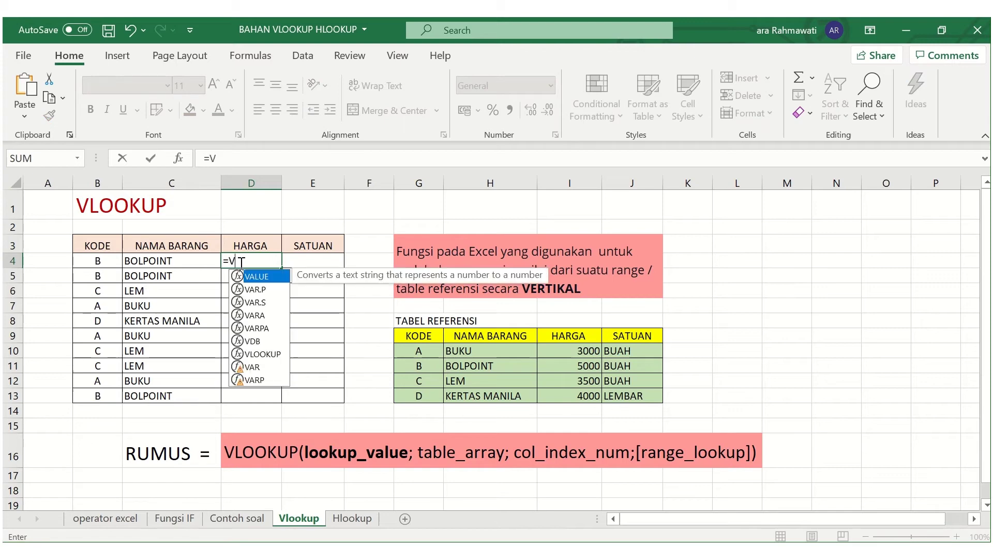
pyautogui.doubleClick(256, 354)
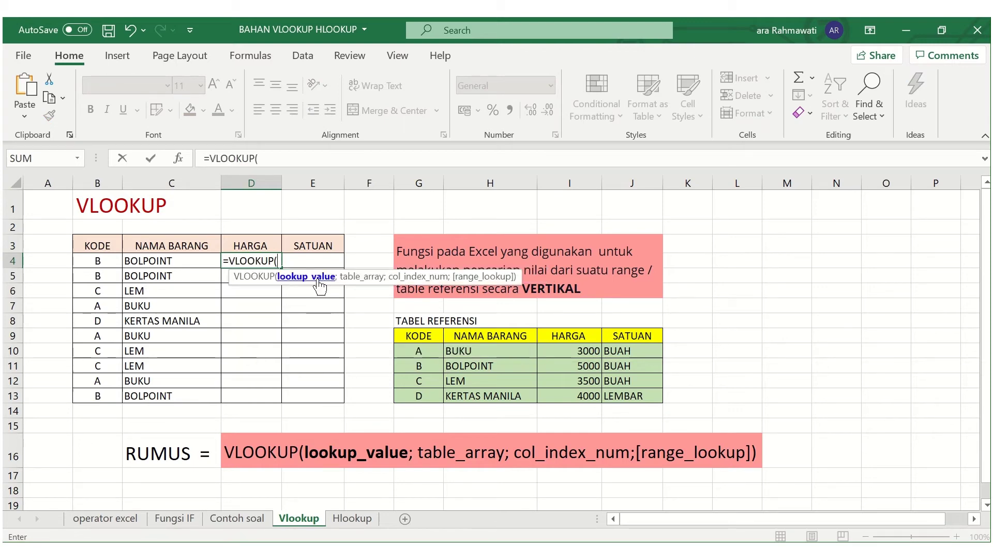
pyautogui.click(88, 261)
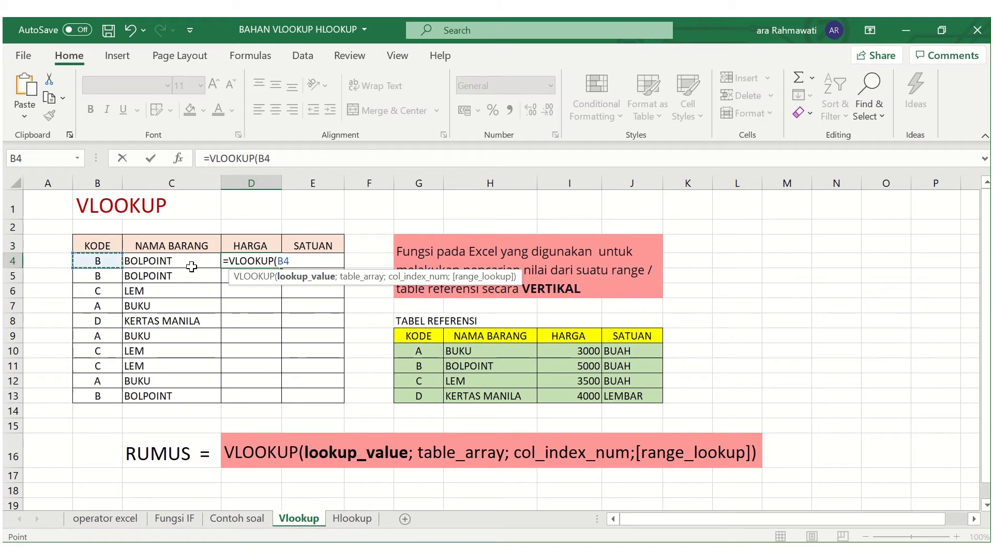
pyautogui.write(';')
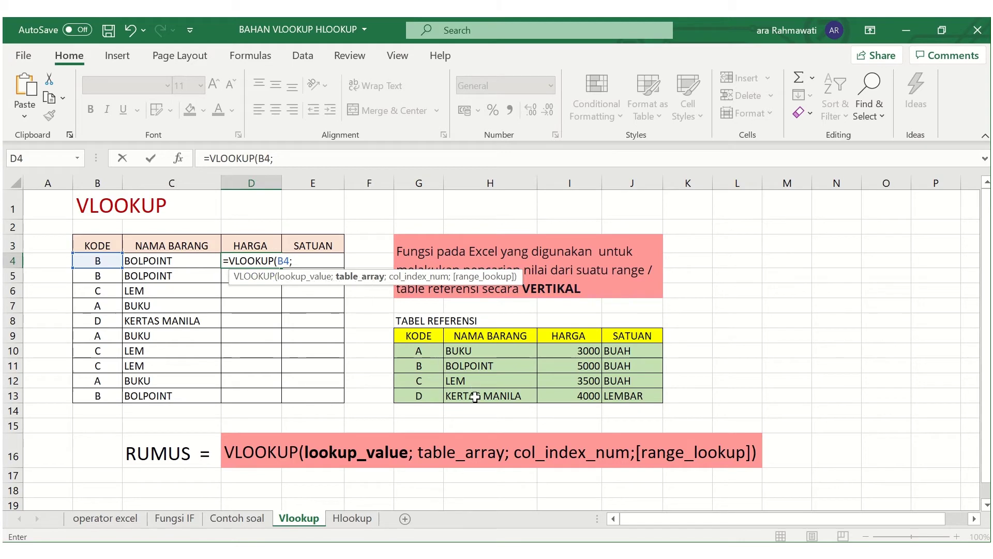
pyautogui.moveTo(403, 345); pyautogui.dragTo(625, 390)
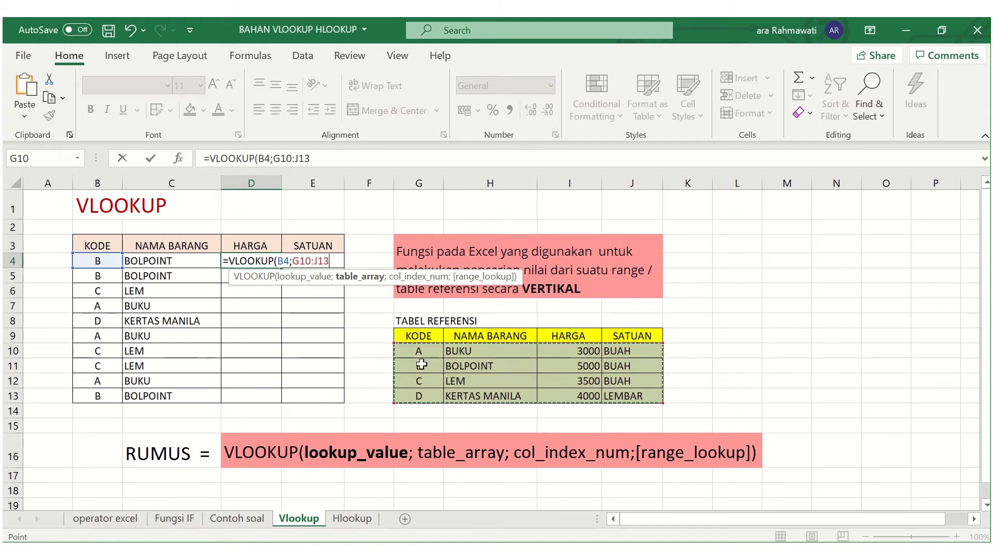
pyautogui.press('F4')
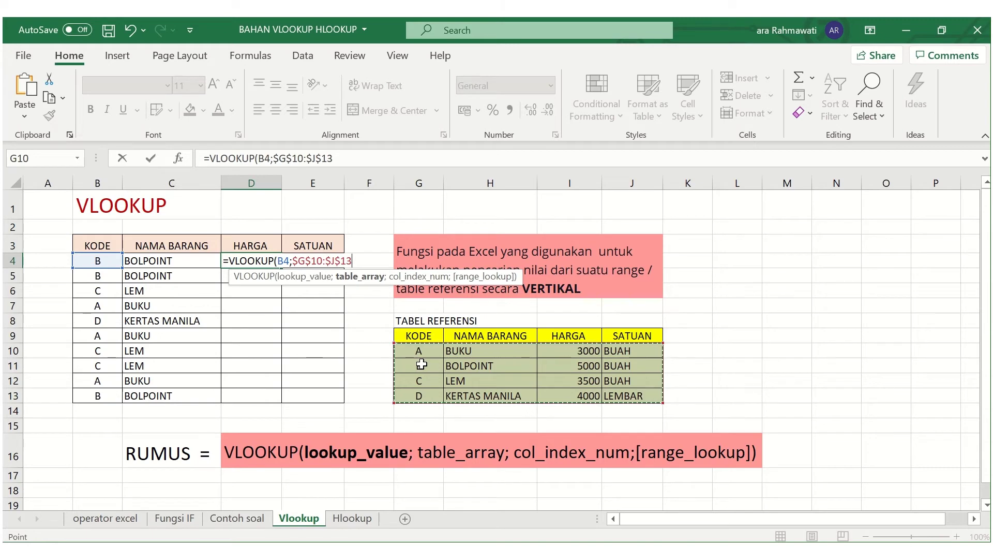
pyautogui.write(';')
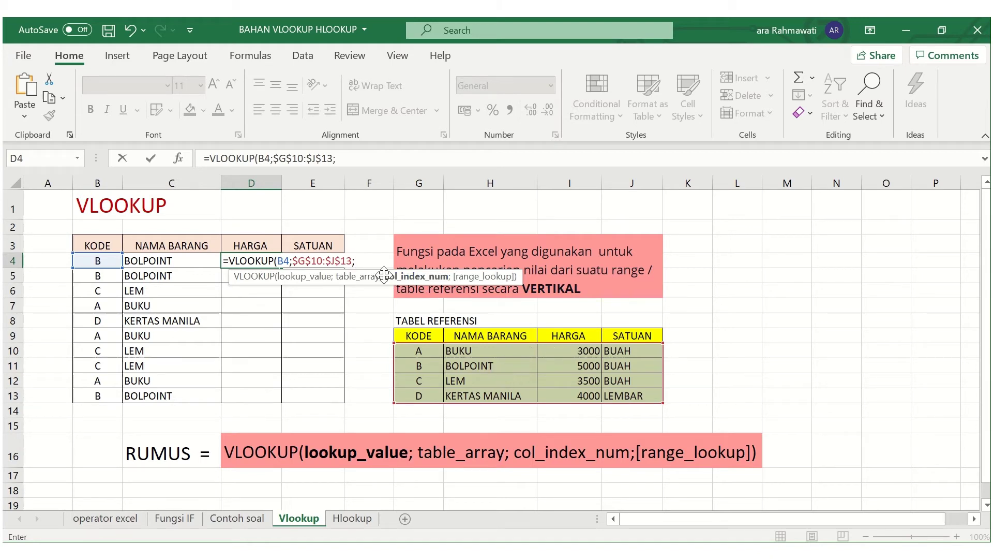
# Complete the D4 VLOOKUP with column index 3 and FALSE for exact match, and fill it down through D13
pyautogui.write('3;')
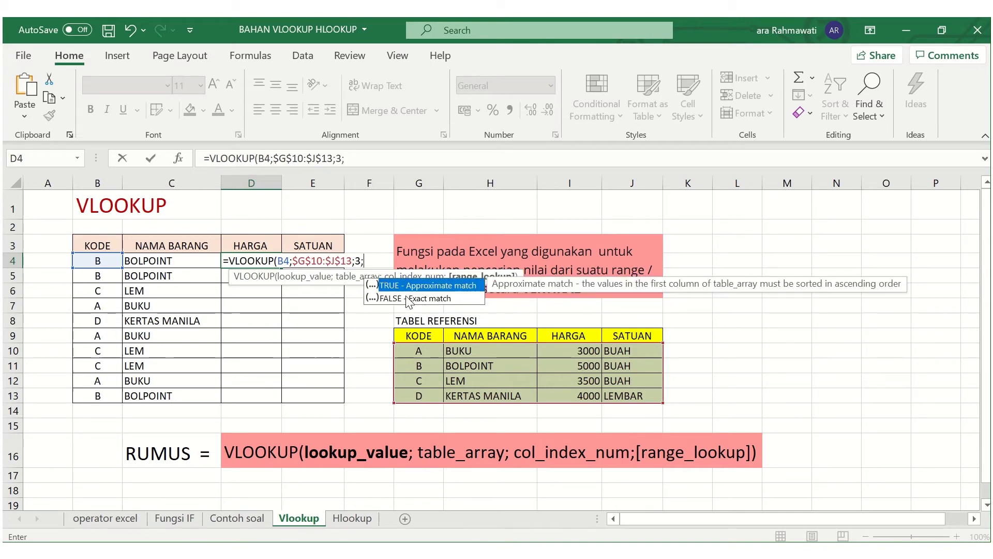
pyautogui.doubleClick(397, 299)
pyautogui.click(397, 299)
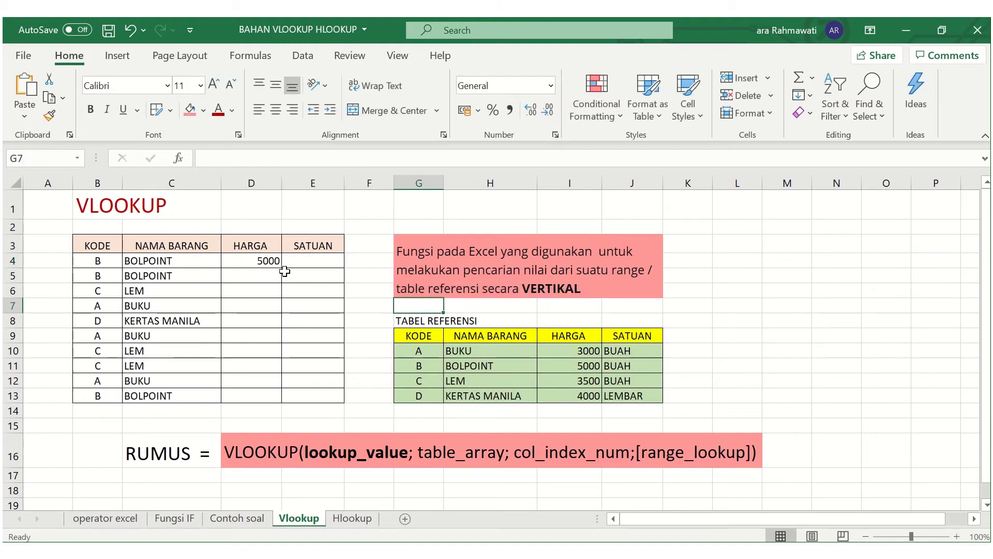
pyautogui.click(246, 264)
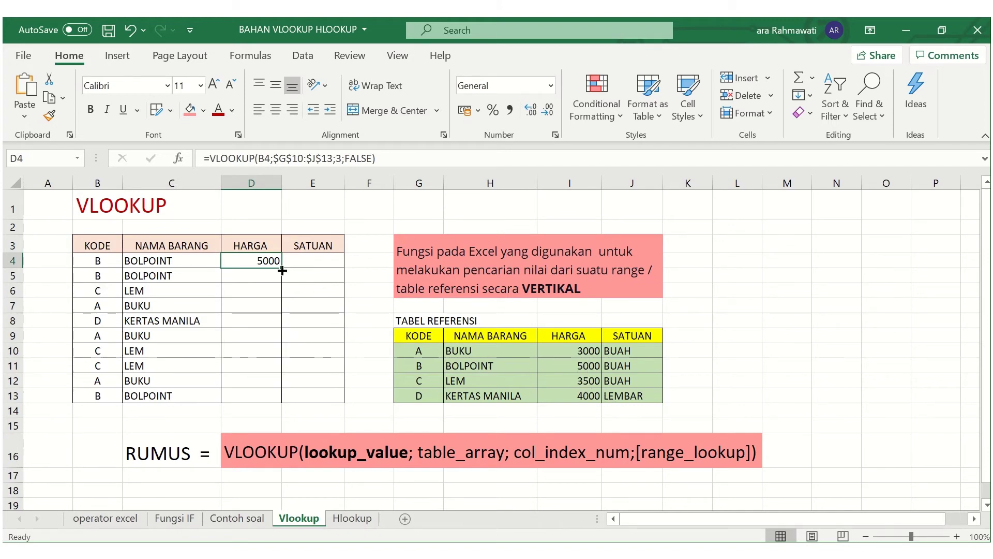
pyautogui.moveTo(281, 267); pyautogui.dragTo(282, 405)
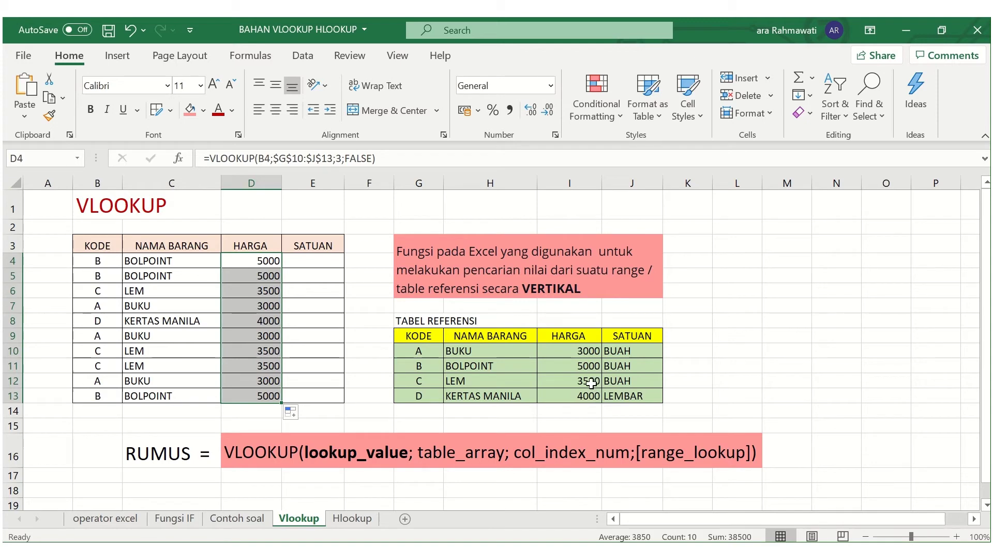
# Start a VLOOKUP in the SATUAN cell E4 with lookup value B4 and the absolute table array $G$10:$J$13
pyautogui.click(309, 263)
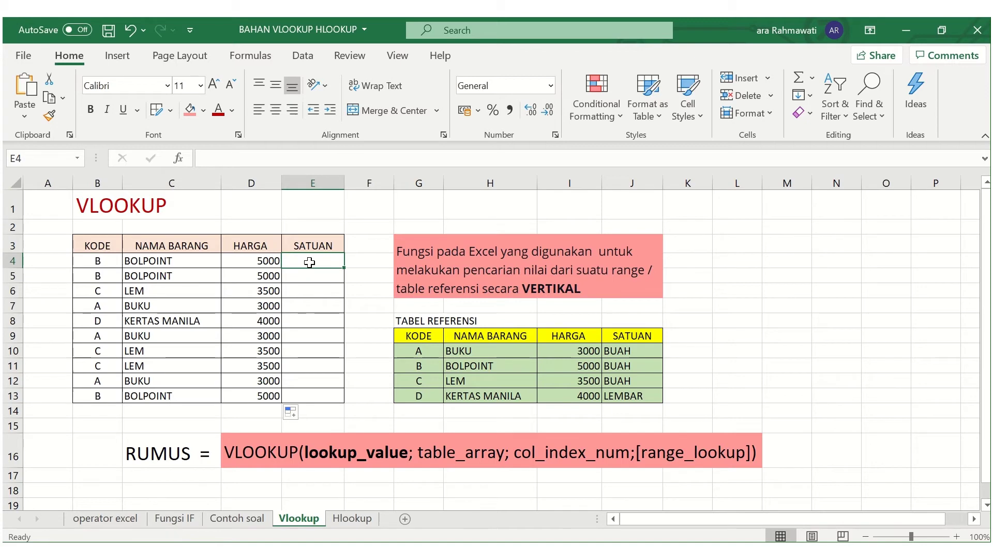
pyautogui.write('=')
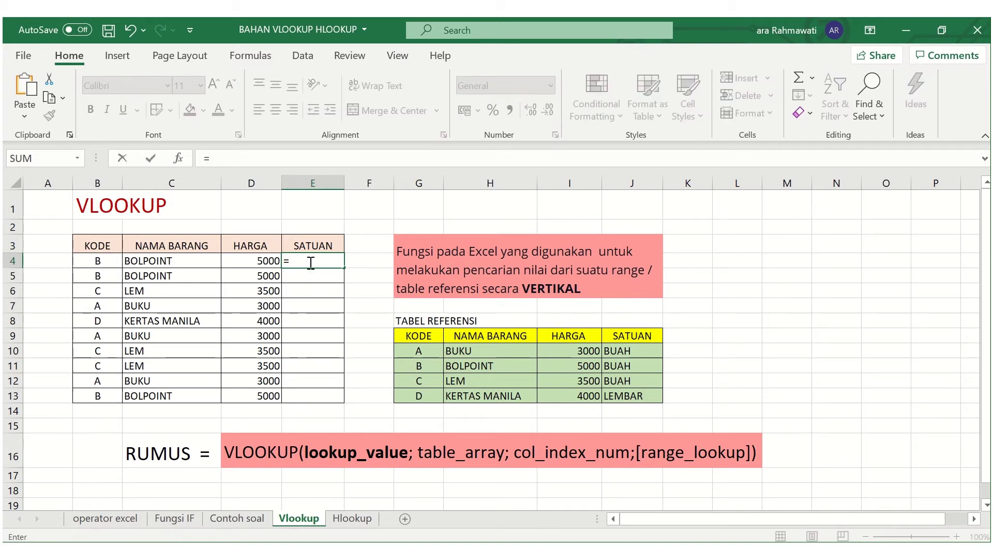
pyautogui.write('V')
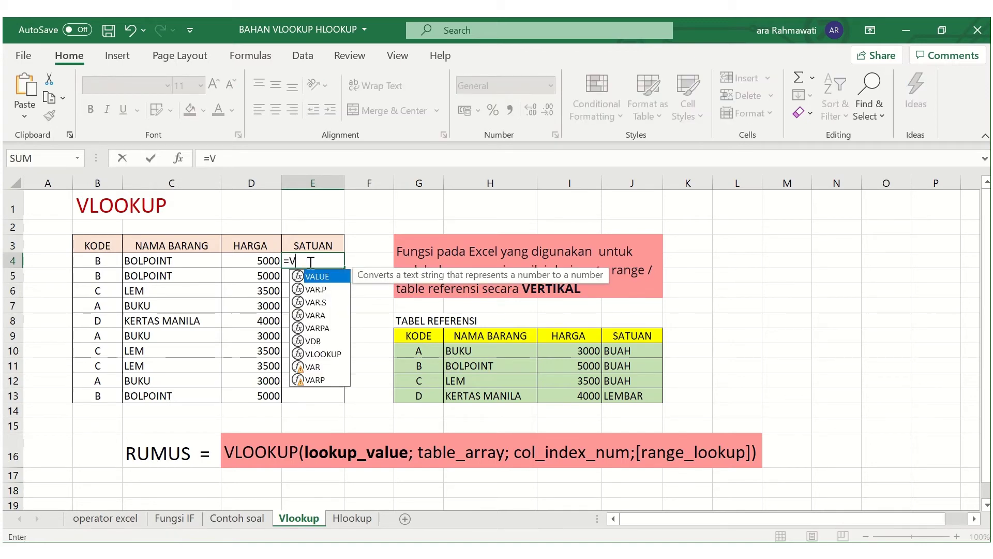
pyautogui.doubleClick(321, 353)
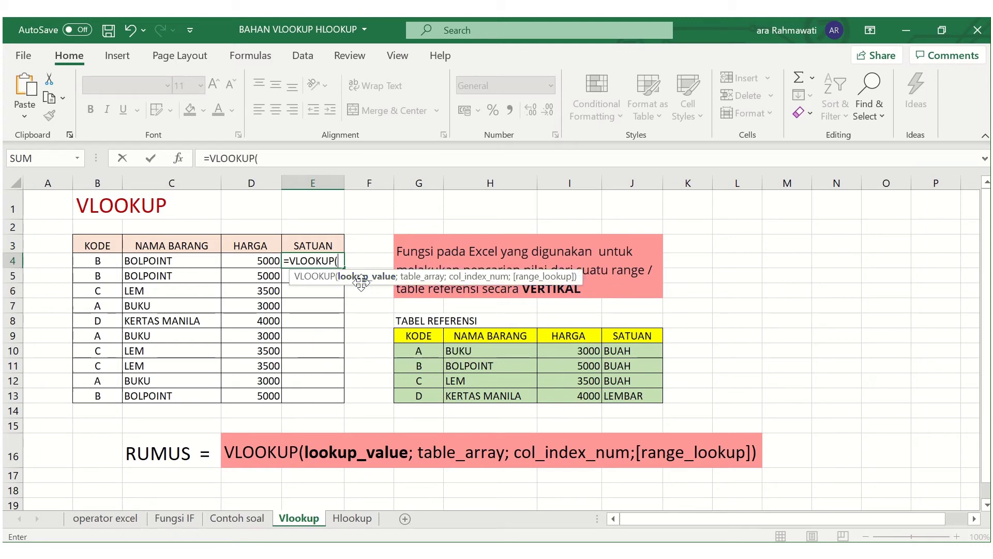
pyautogui.click(100, 262)
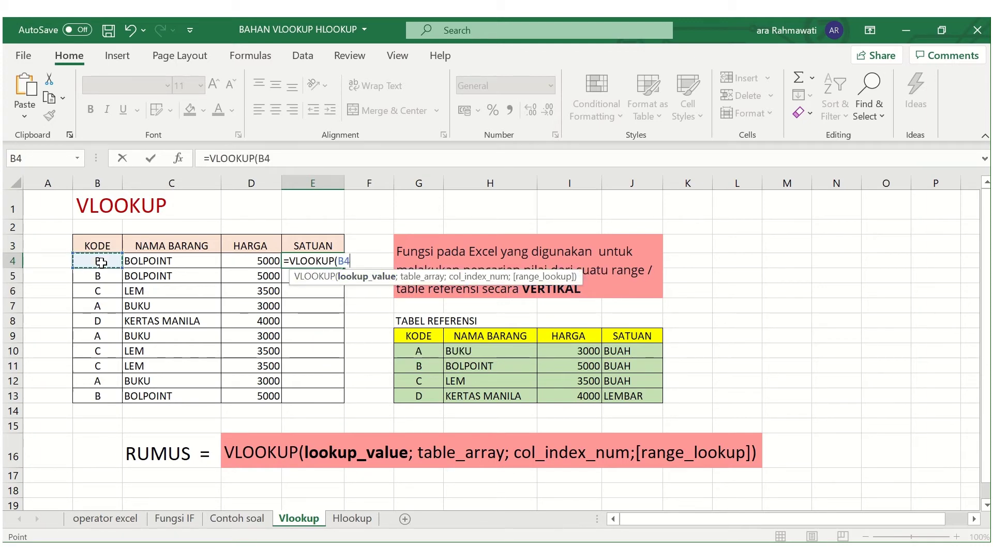
pyautogui.write(';')
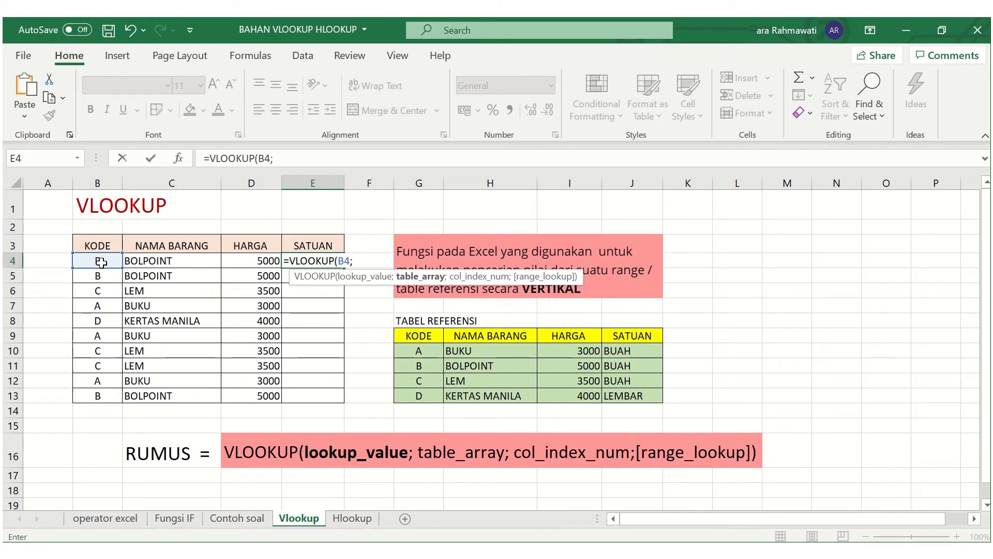
pyautogui.click(406, 349)
pyautogui.moveTo(407, 349); pyautogui.dragTo(652, 395)
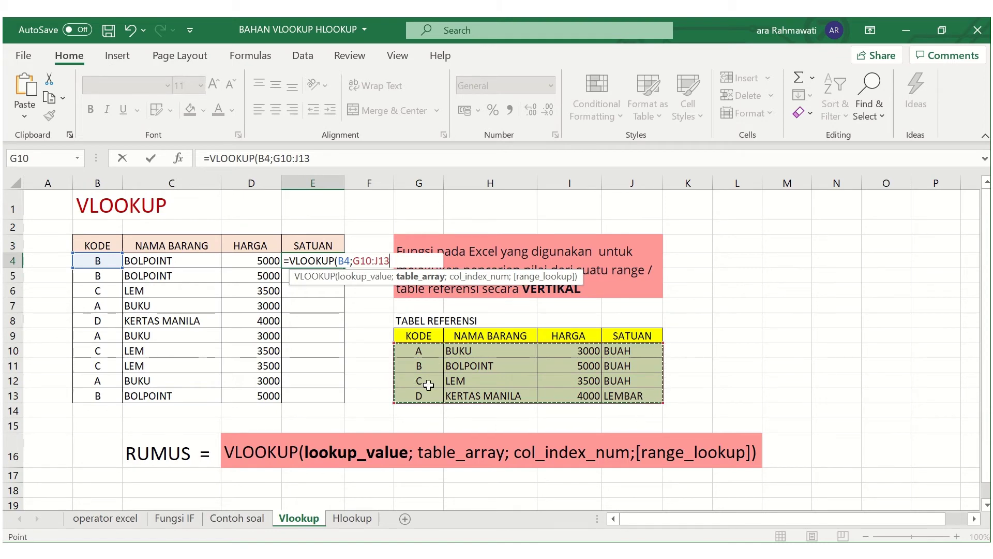
pyautogui.press('F4')
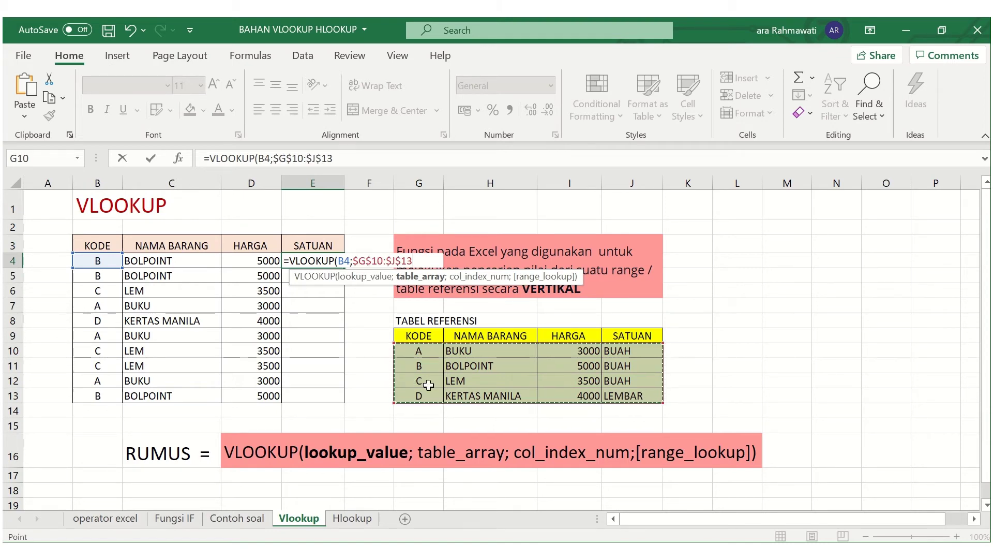
# Complete the E4 VLOOKUP with column index 4 and FALSE for exact match, and fill it down through E13
pyautogui.write(';4')
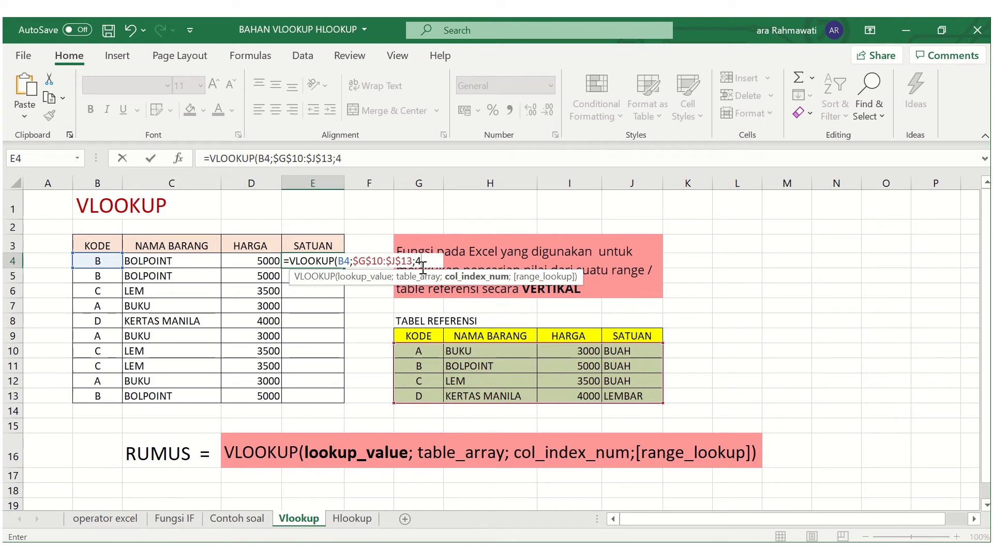
pyautogui.write(';')
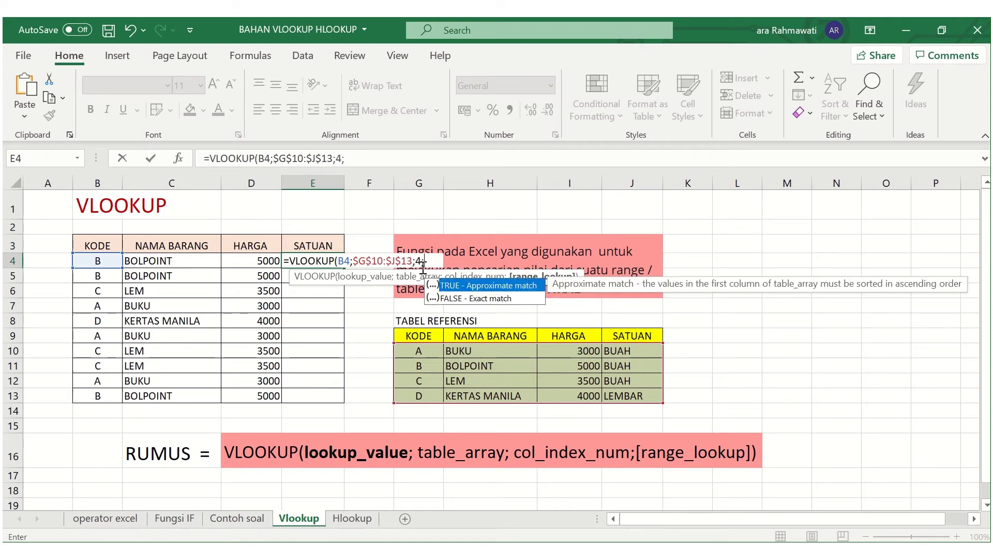
pyautogui.doubleClick(446, 297)
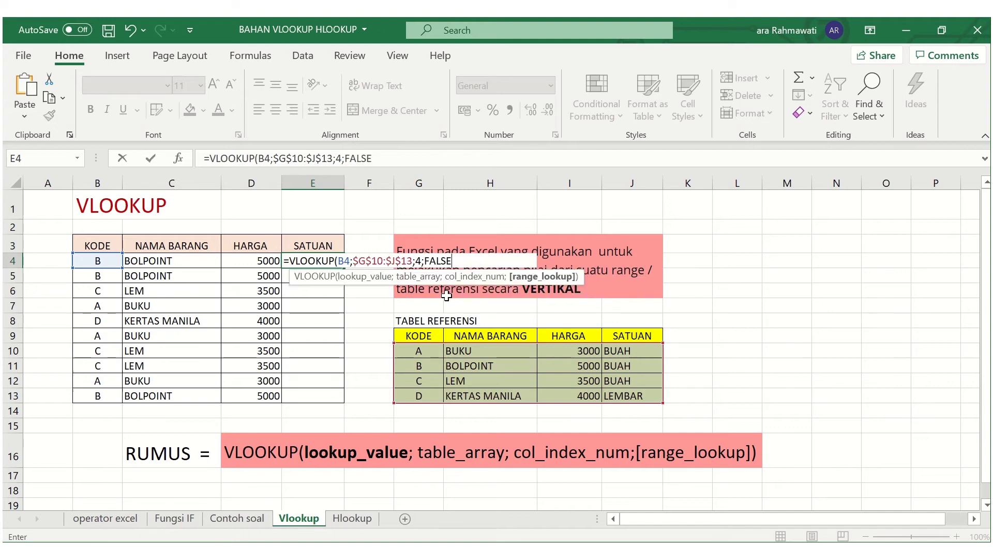
pyautogui.write(')')
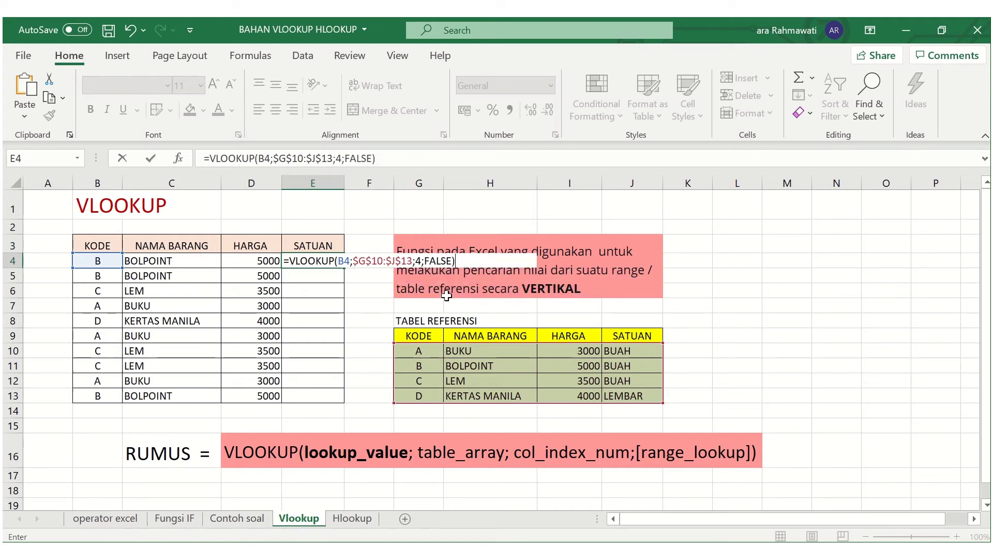
pyautogui.press('Return')
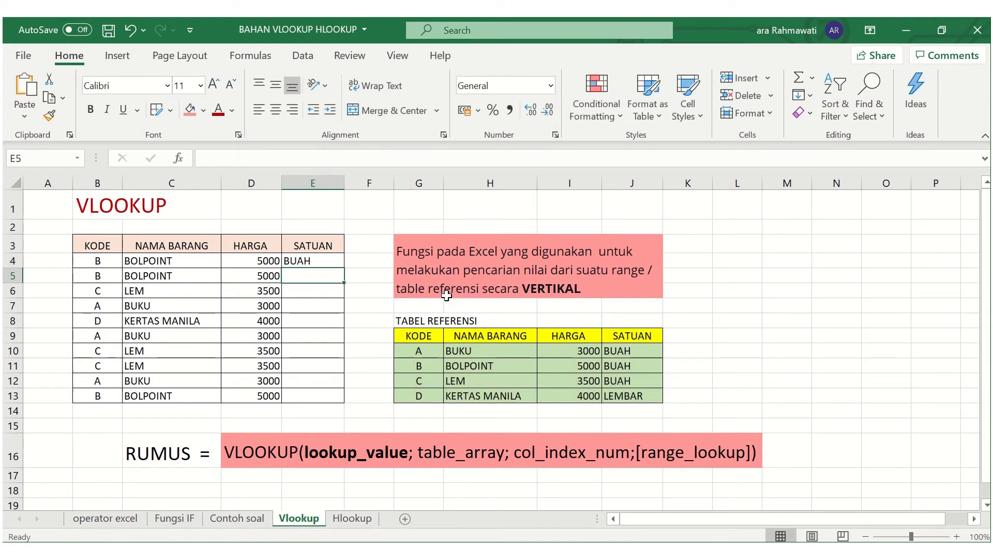
pyautogui.click(305, 261)
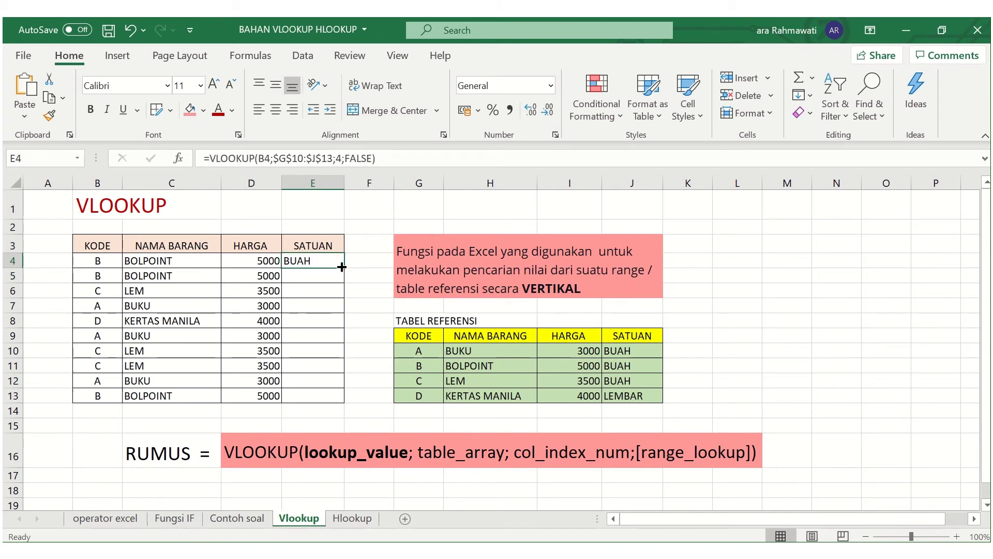
pyautogui.moveTo(342, 266); pyautogui.dragTo(344, 402)
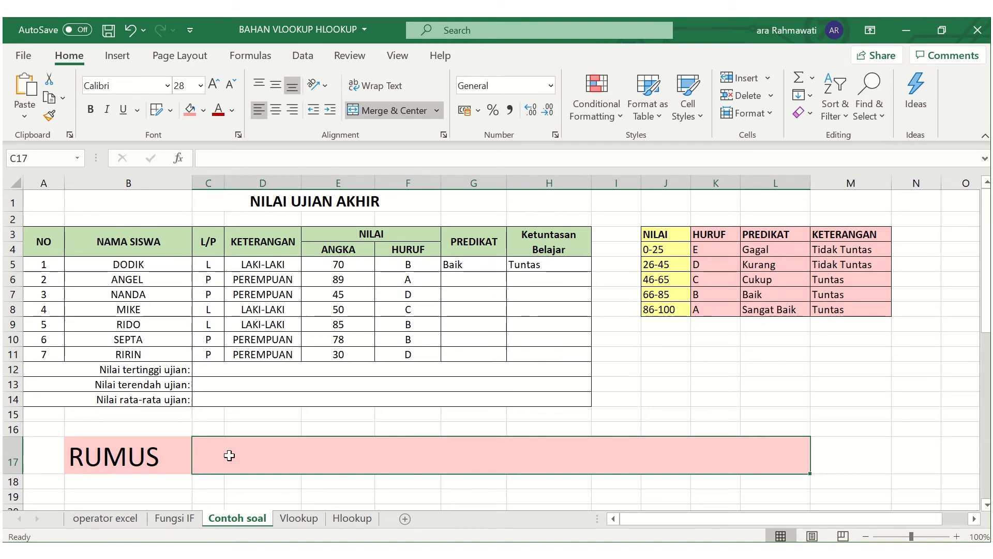
# On the Contoh soal sheet, start a VLOOKUP in the RUMUS cell C17 with lookup value F5 and the absolute table array $K$4:$M$8
pyautogui.write('=V')
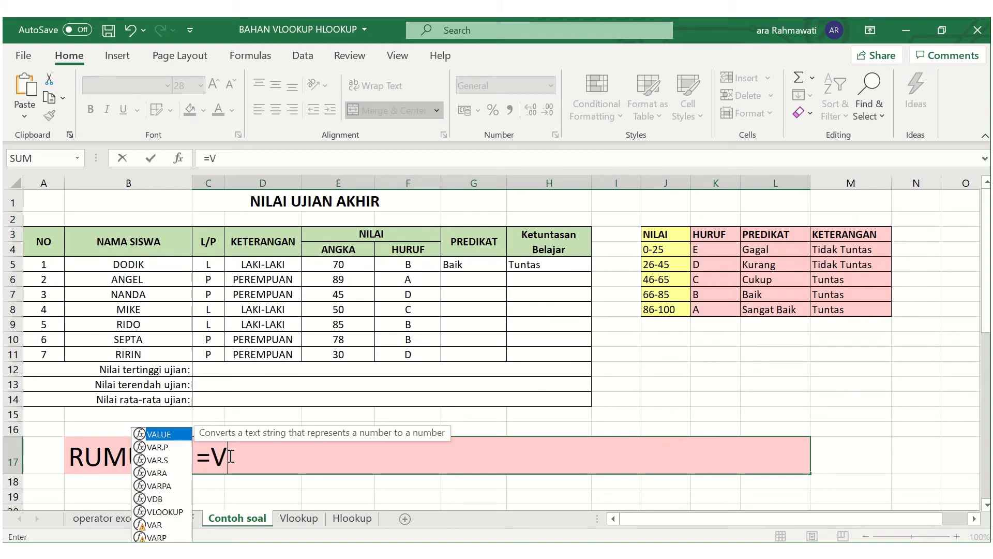
pyautogui.click(164, 512)
pyautogui.doubleClick(164, 512)
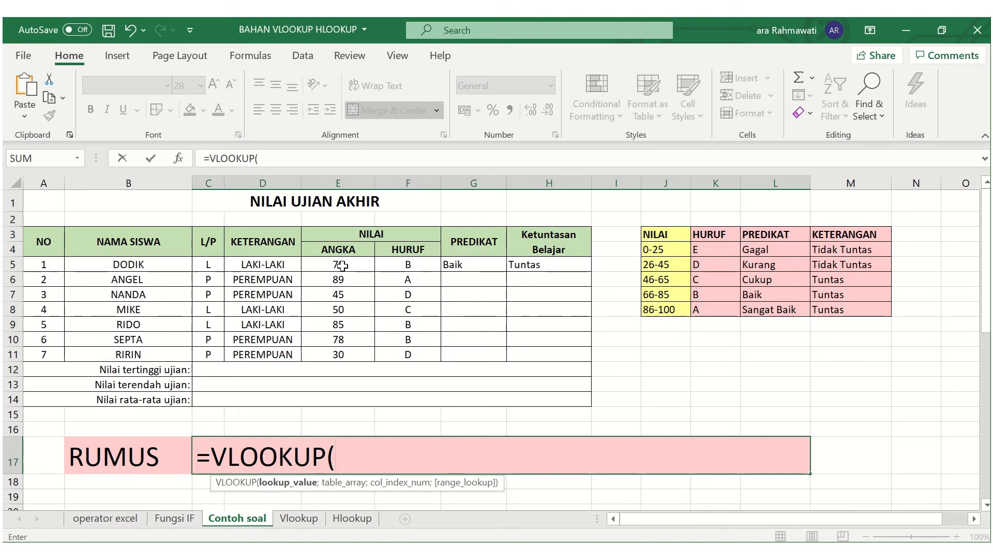
pyautogui.click(407, 266)
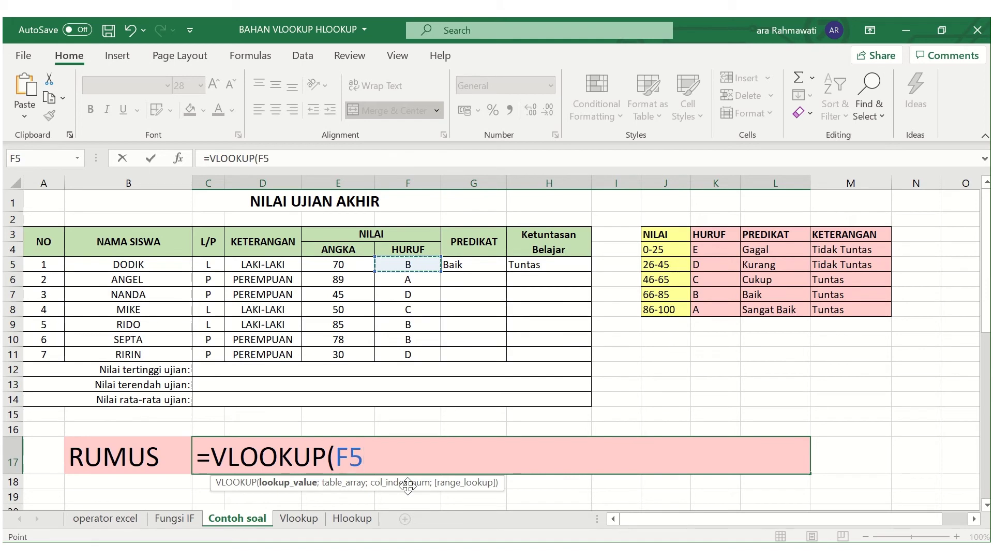
pyautogui.write(';')
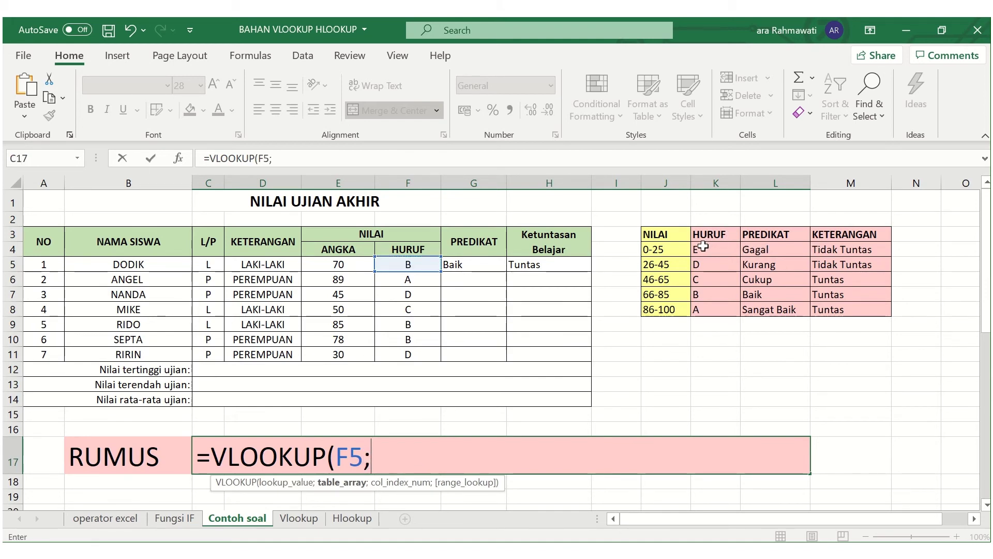
pyautogui.moveTo(700, 248); pyautogui.dragTo(859, 311)
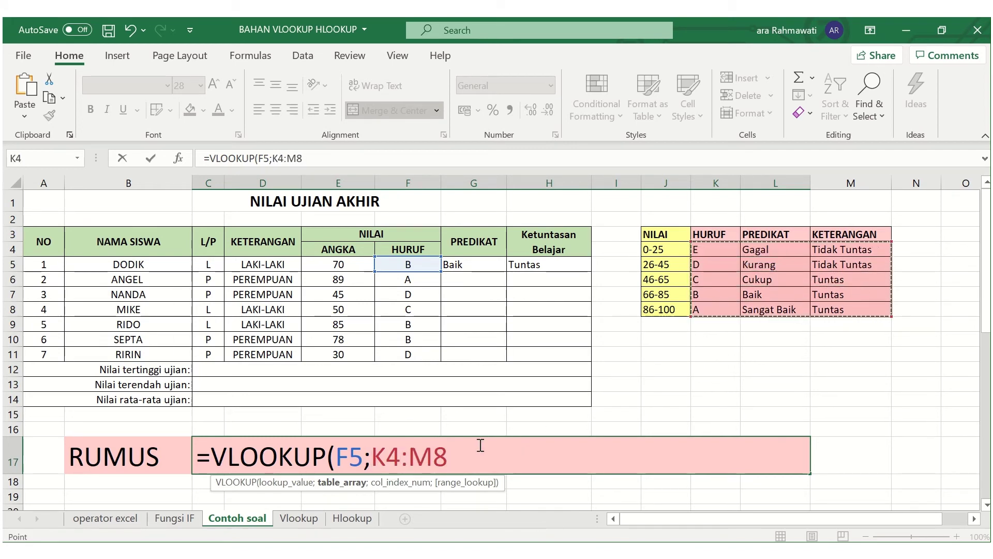
pyautogui.press('F4')
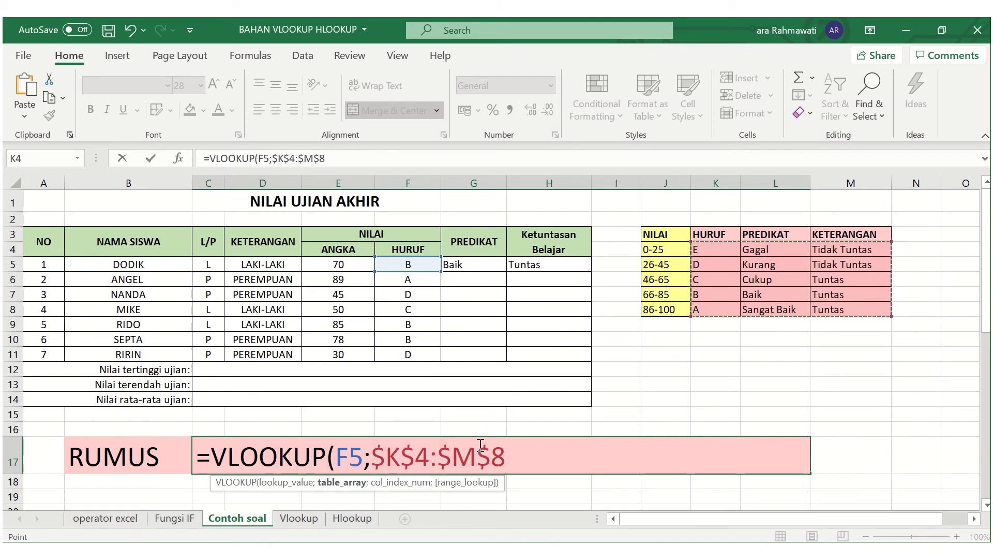
pyautogui.write(';')
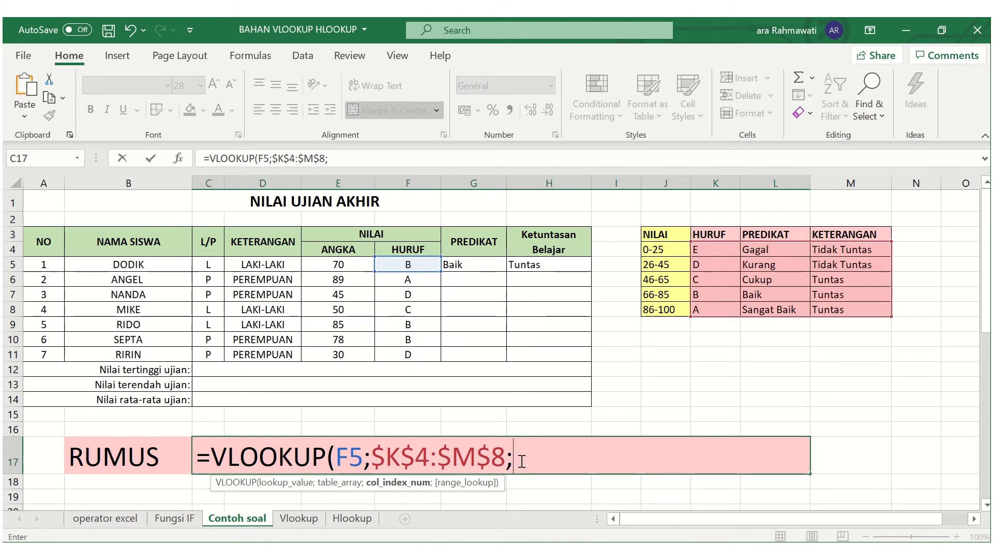
# Complete the C17 VLOOKUP with column index 2 and FALSE for exact match, and fill the PREDIKAT formula in G5 down through G11
pyautogui.write('2;')
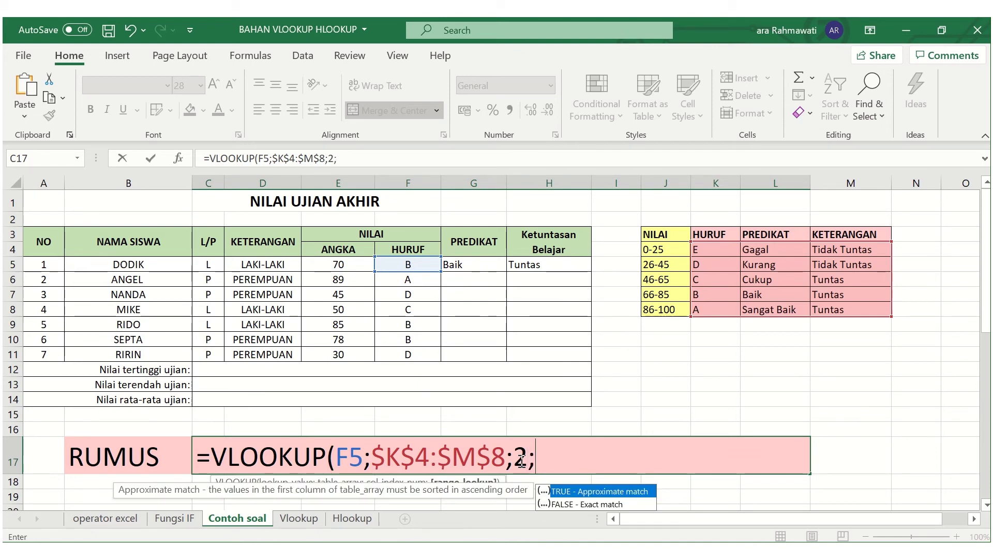
pyautogui.doubleClick(561, 503)
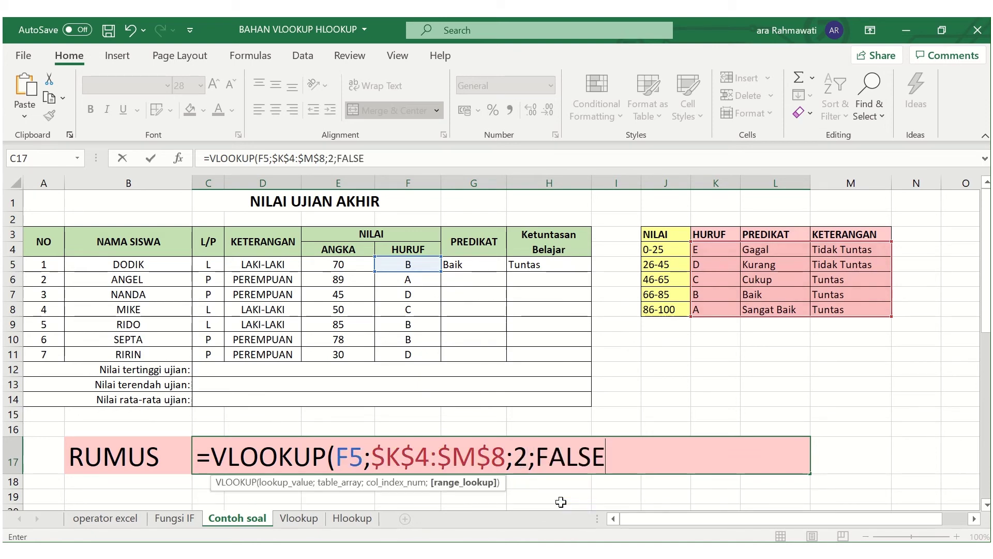
pyautogui.write(')')
pyautogui.press('Return')
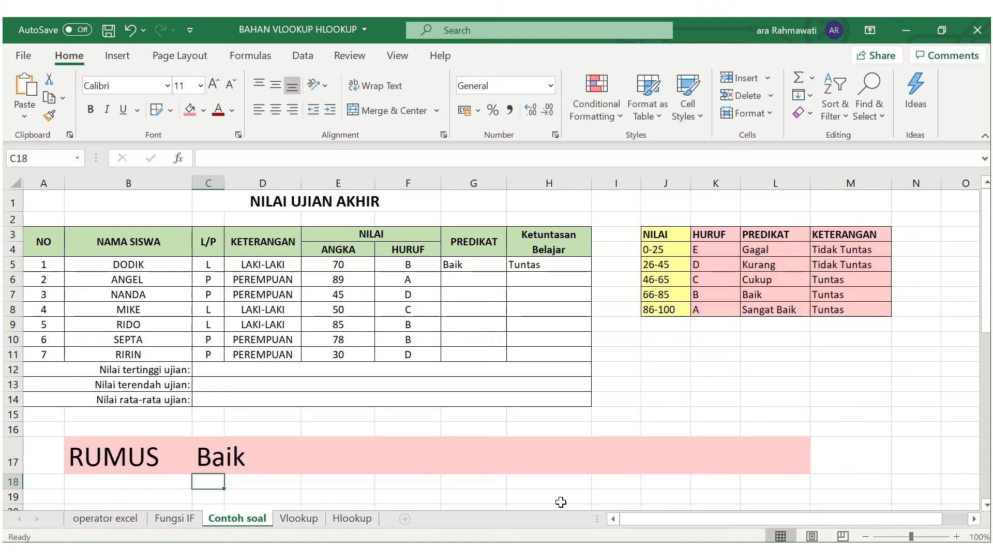
pyautogui.click(467, 266)
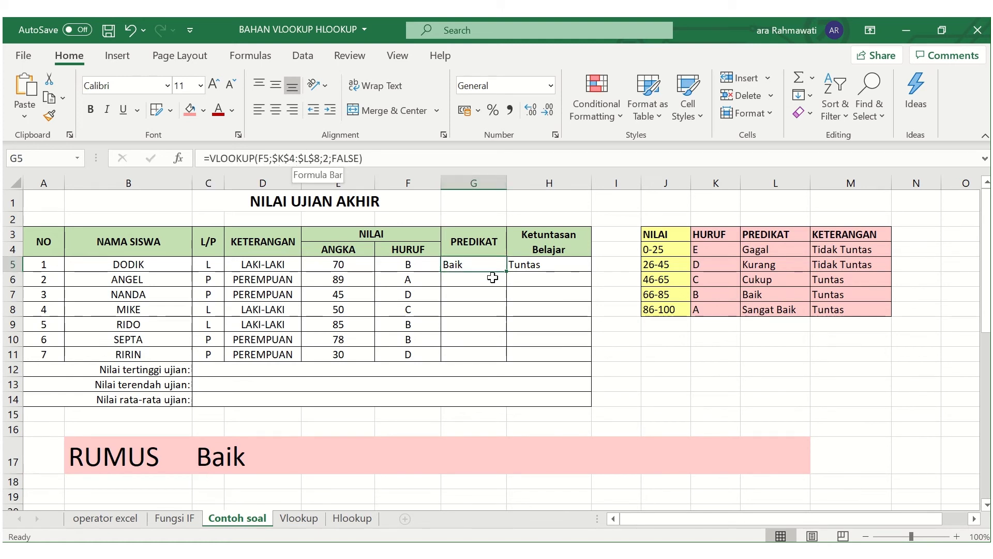
pyautogui.moveTo(506, 271); pyautogui.dragTo(506, 357)
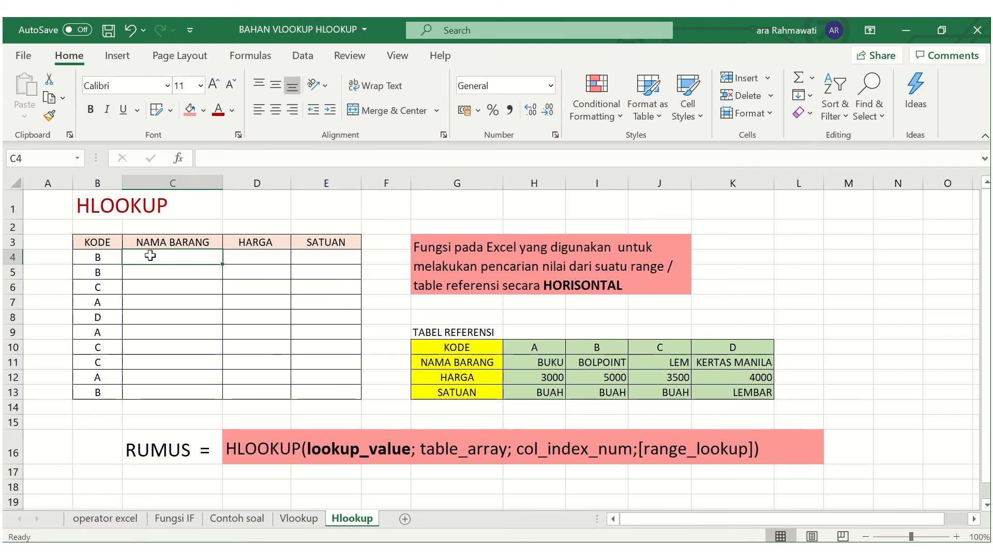
# On the Hlookup sheet, start an HLOOKUP in the NAMA BARANG cell C4 with lookup value B4 and the absolute table array $H$10:$K$13
pyautogui.write('=')
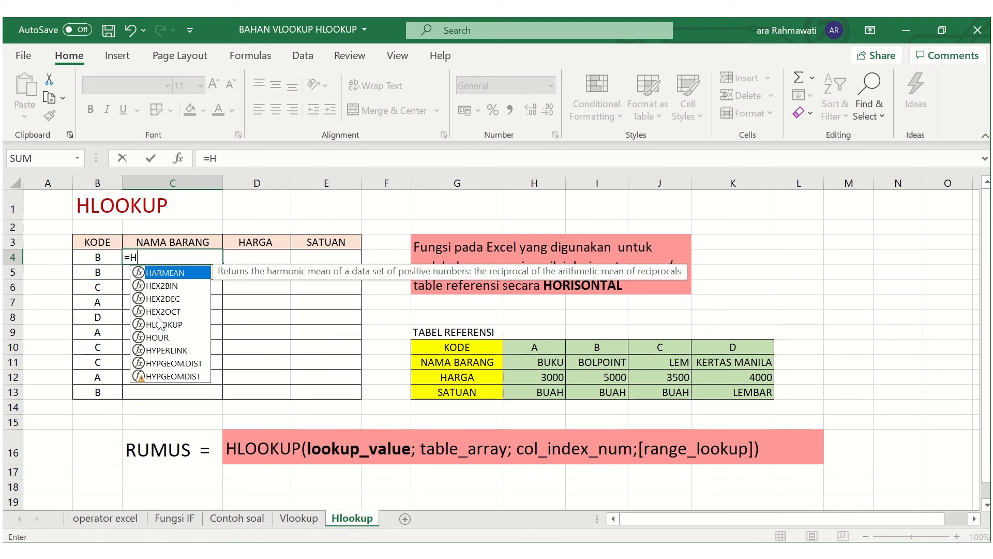
pyautogui.write('H')
pyautogui.doubleClick(161, 325)
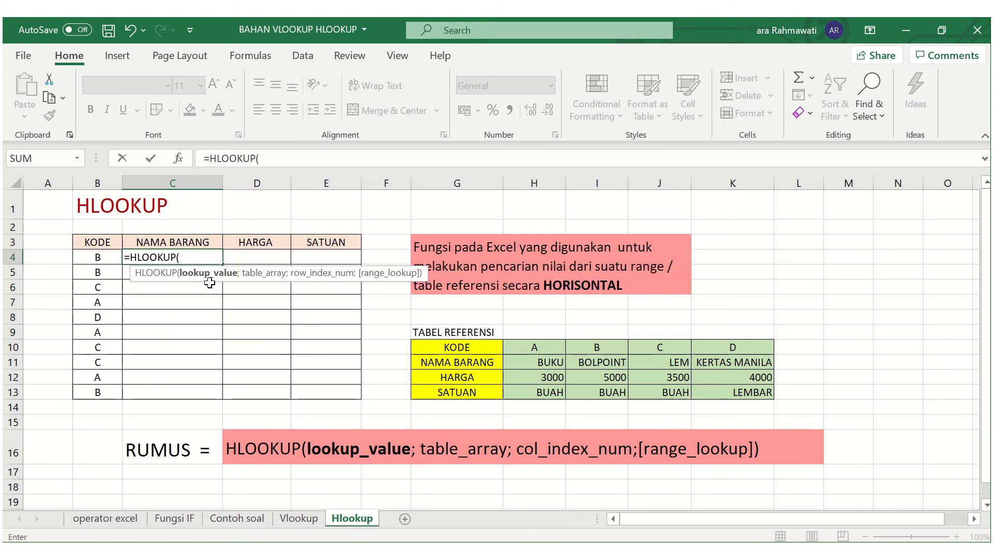
pyautogui.click(98, 255)
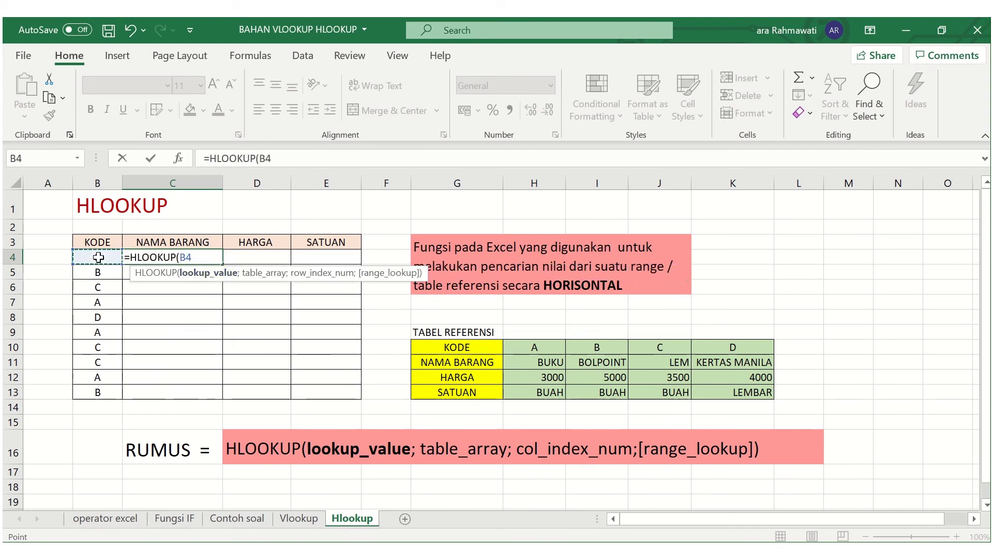
pyautogui.write(';')
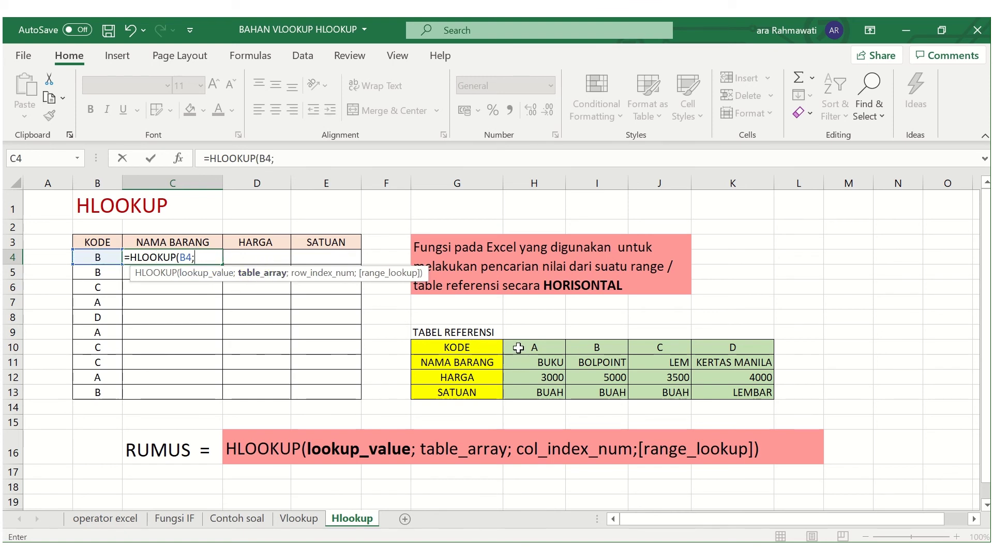
pyautogui.moveTo(518, 345); pyautogui.dragTo(743, 390)
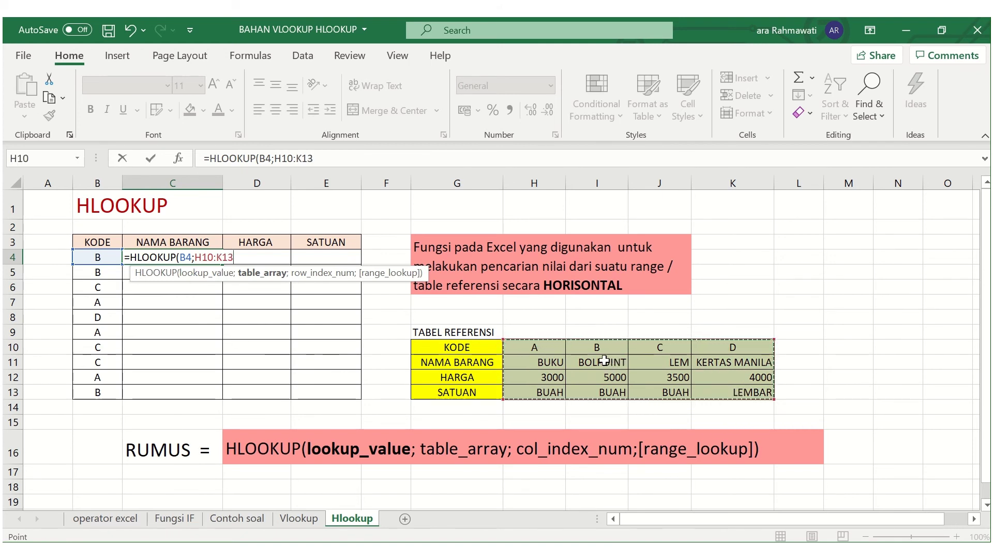
pyautogui.press('F4')
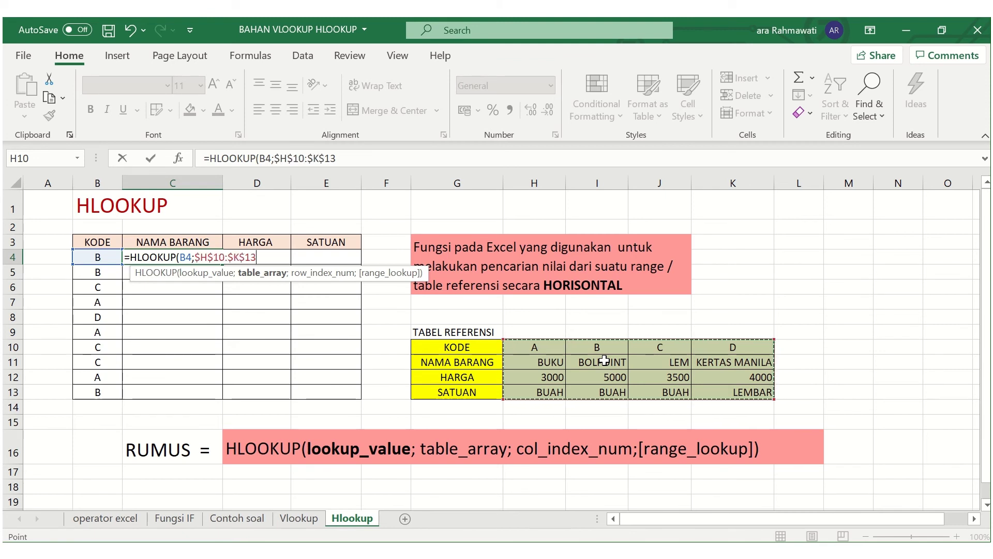
pyautogui.write(';')
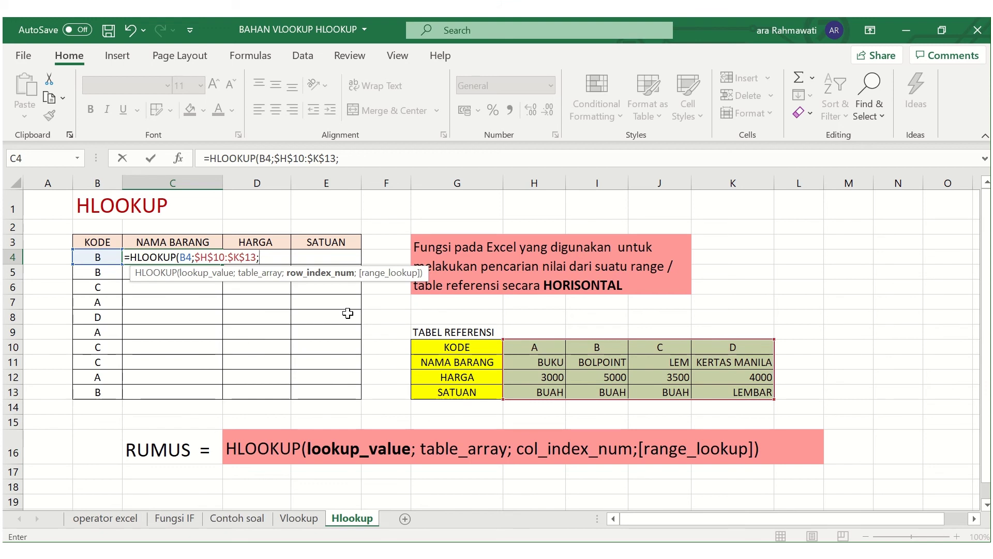
# Complete the C4 HLOOKUP with row index 2 and FALSE for exact match, and fill it down through C13
pyautogui.write(';')
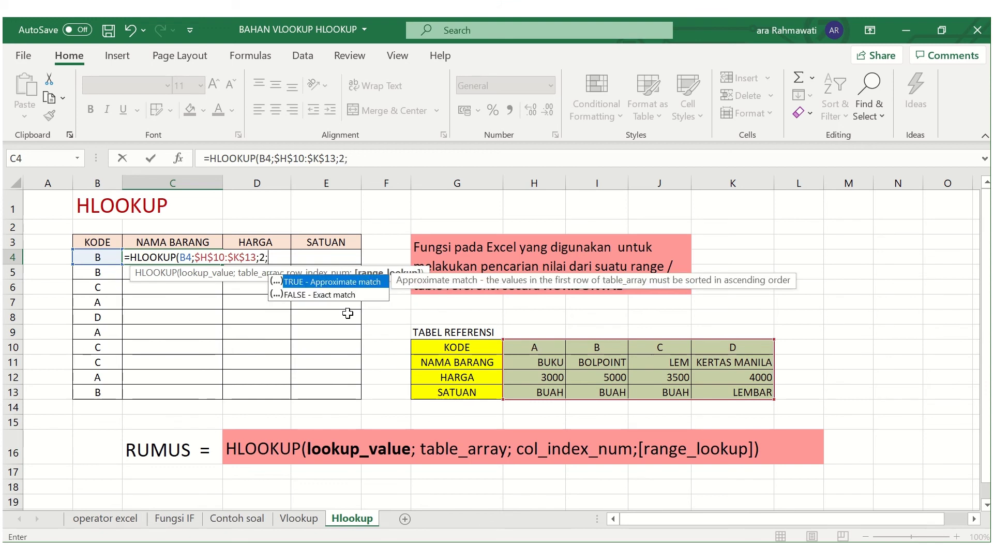
pyautogui.doubleClick(301, 294)
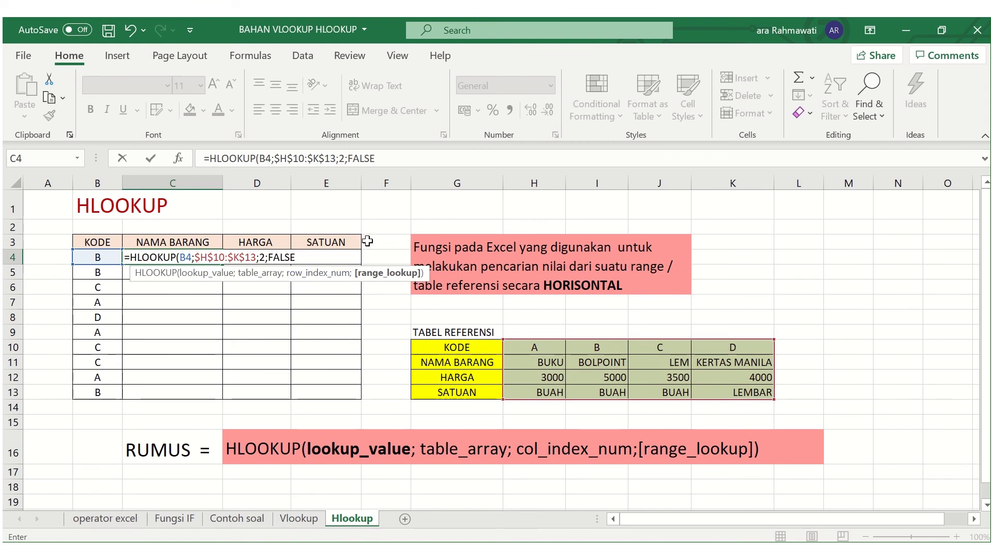
pyautogui.write(')')
pyautogui.hotkey('ctrl', 'Return')
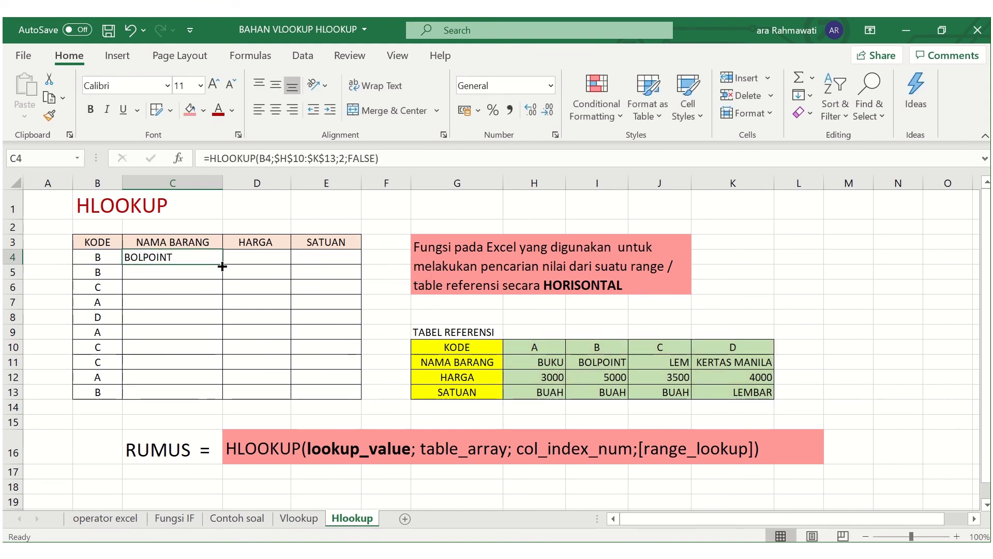
pyautogui.moveTo(222, 264); pyautogui.dragTo(223, 400)
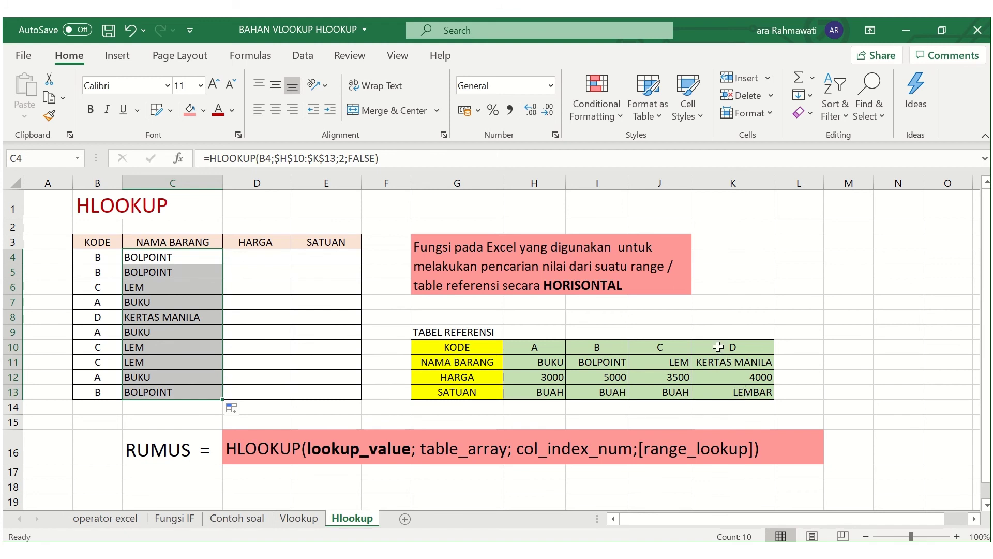
# Start an HLOOKUP in the HARGA cell D4 with lookup value B4 and the absolute table array $H$10:$K$13
pyautogui.click(252, 263)
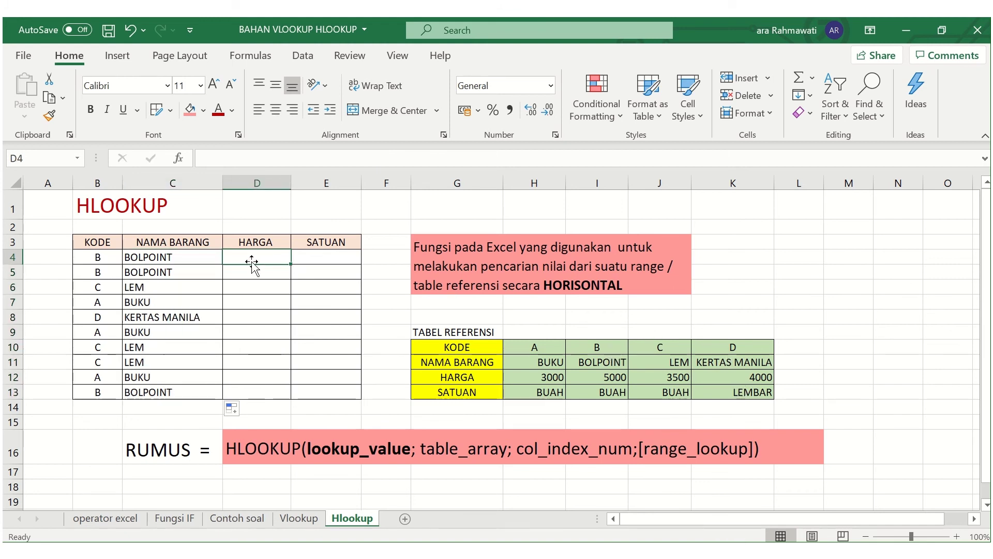
pyautogui.write('=')
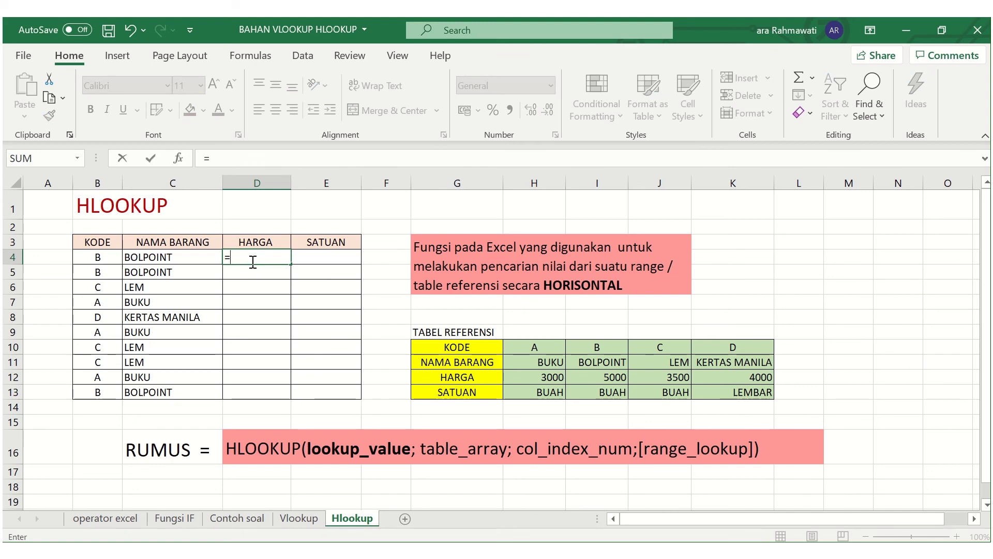
pyautogui.write('H')
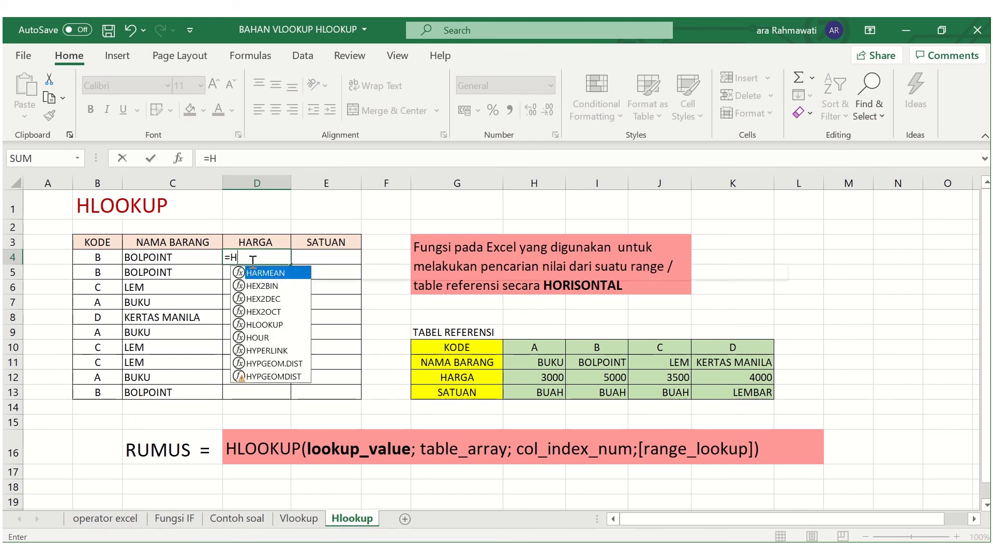
pyautogui.doubleClick(257, 325)
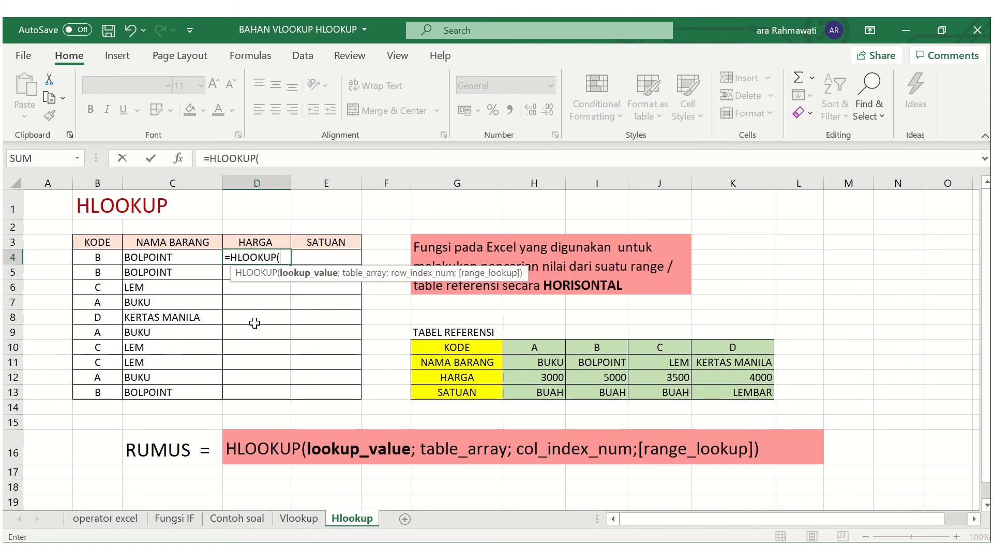
pyautogui.click(90, 256)
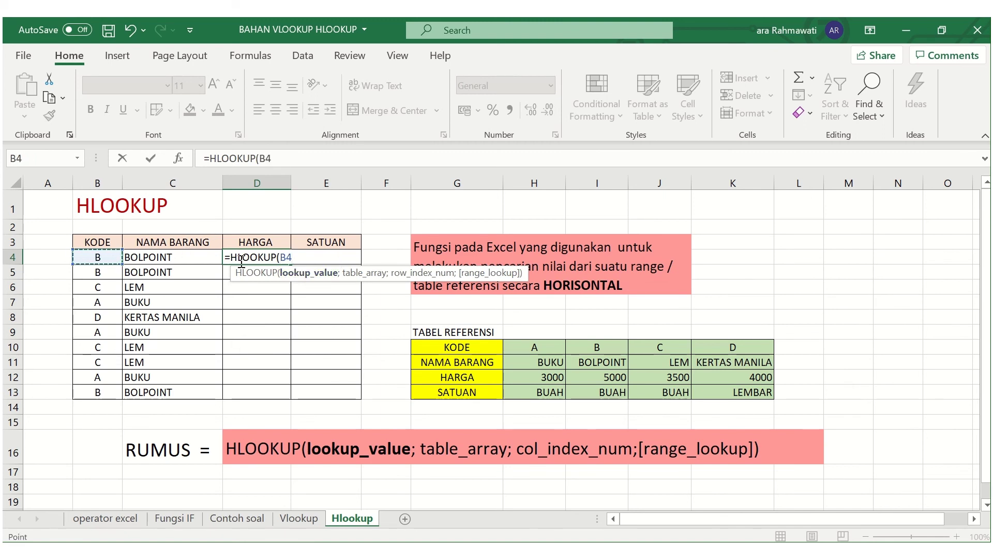
pyautogui.write(';')
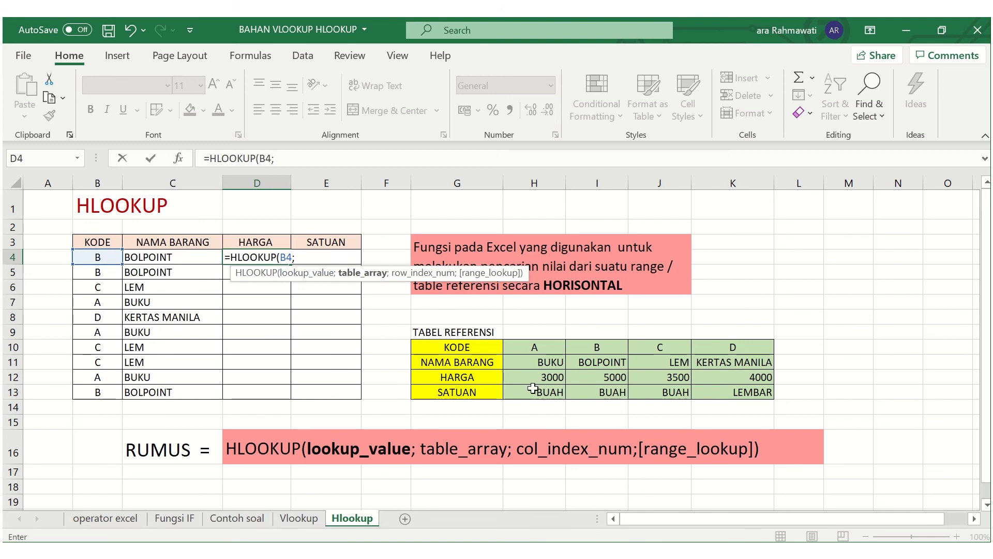
pyautogui.click(514, 347)
pyautogui.moveTo(515, 347); pyautogui.dragTo(729, 394)
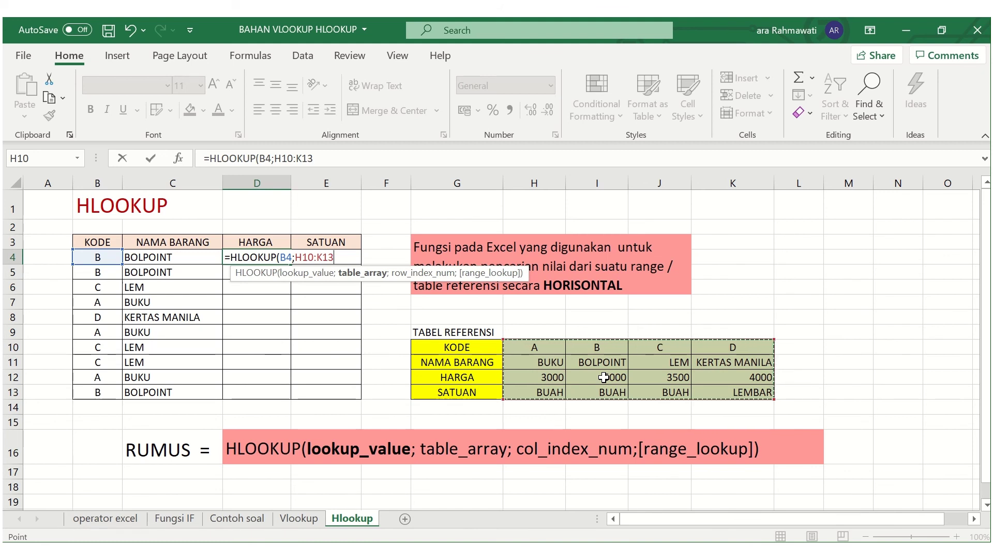
pyautogui.press('F4')
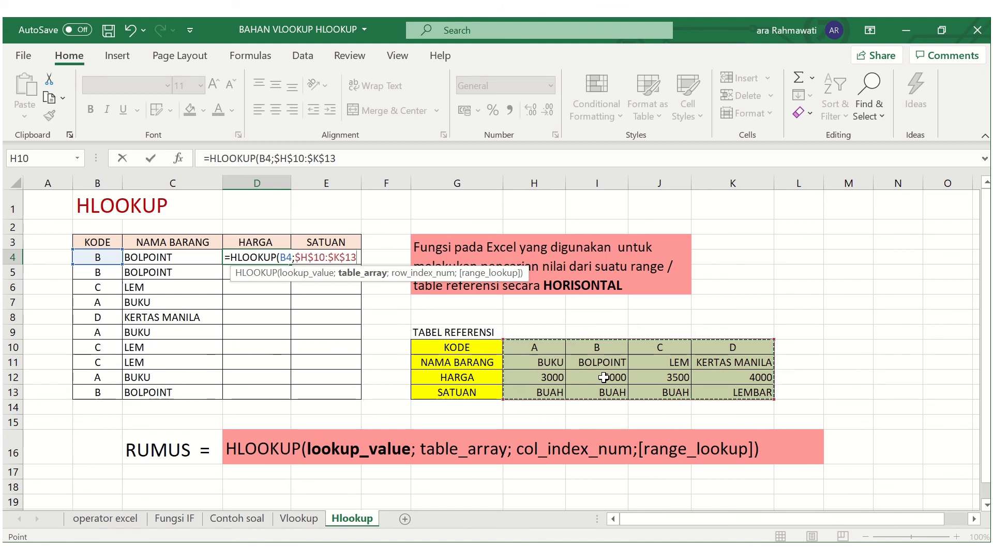
pyautogui.write(';')
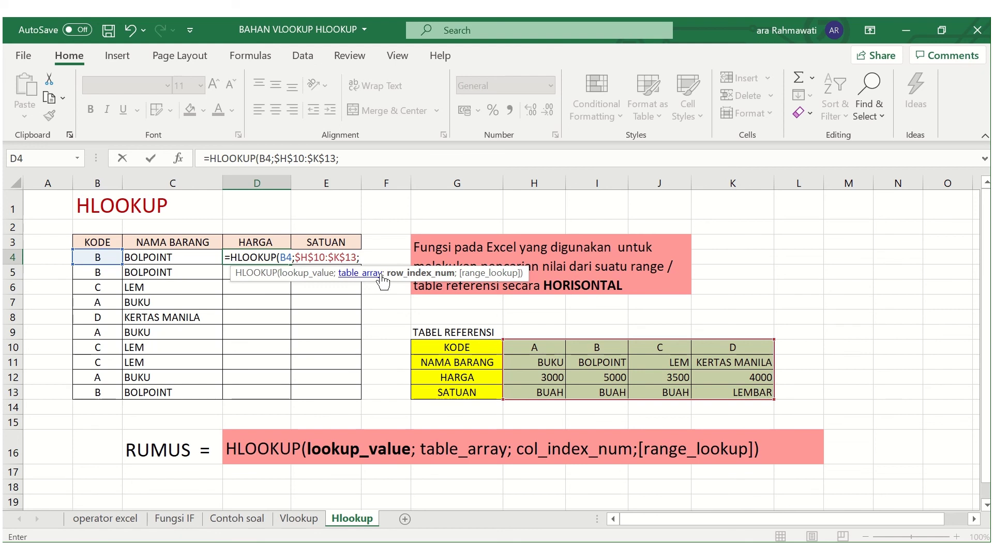
# Complete the D4 HLOOKUP with row index 3 and FALSE for exact match, and fill it down through D13
pyautogui.write('3;')
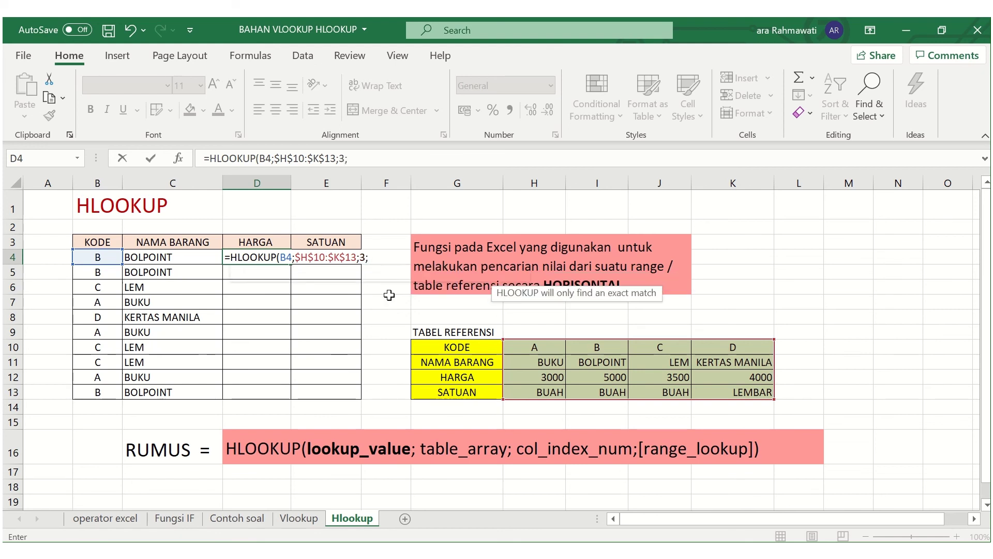
pyautogui.doubleClick(391, 295)
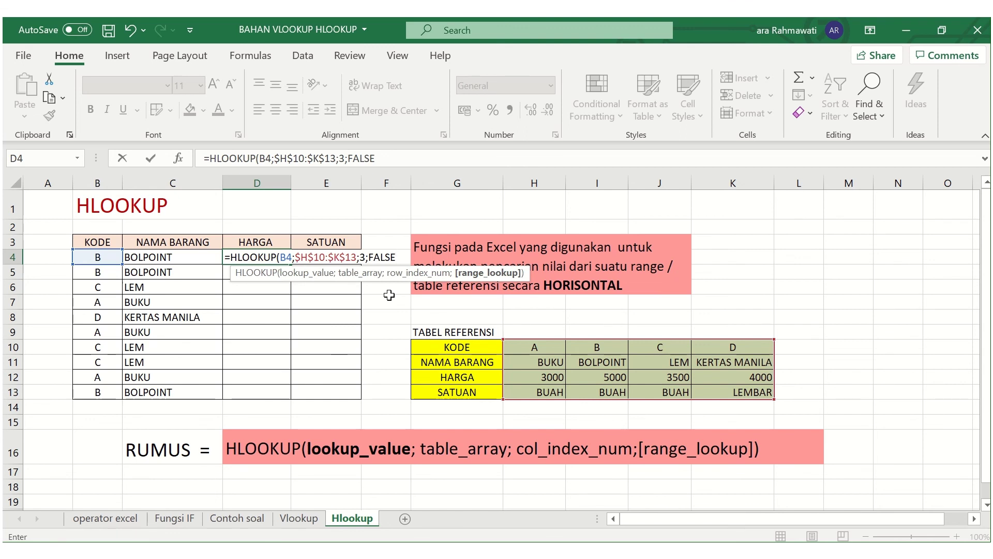
pyautogui.write(')')
pyautogui.press('Return')
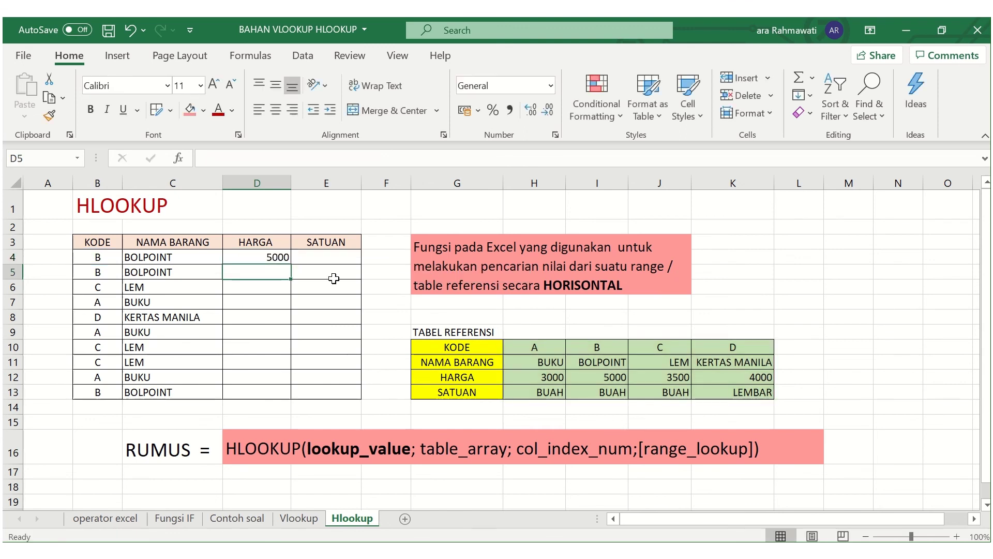
pyautogui.click(256, 257)
pyautogui.moveTo(290, 264); pyautogui.dragTo(284, 398)
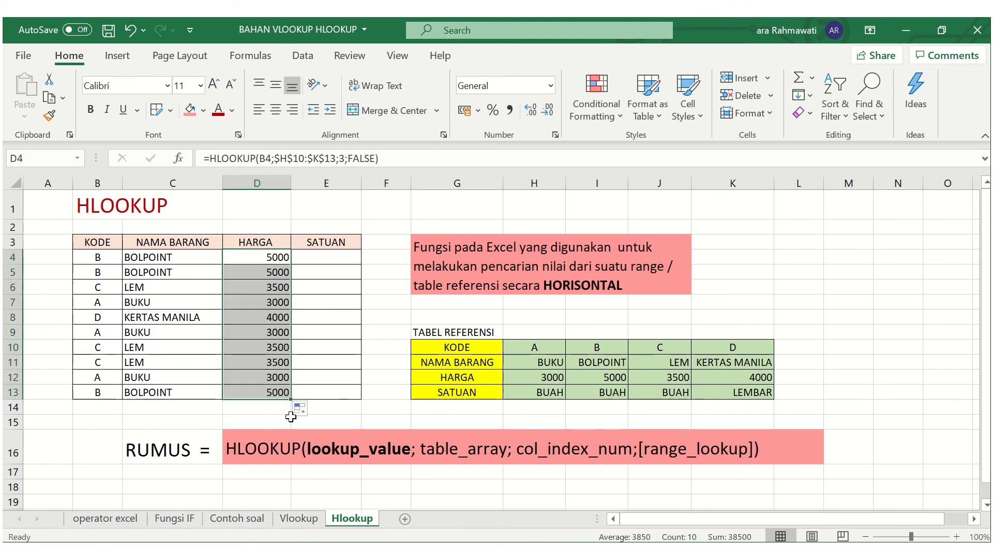
# Start an HLOOKUP in the SATUAN cell E4 with lookup value B4 and the absolute table array $H$10:$K$13
pyautogui.click(317, 257)
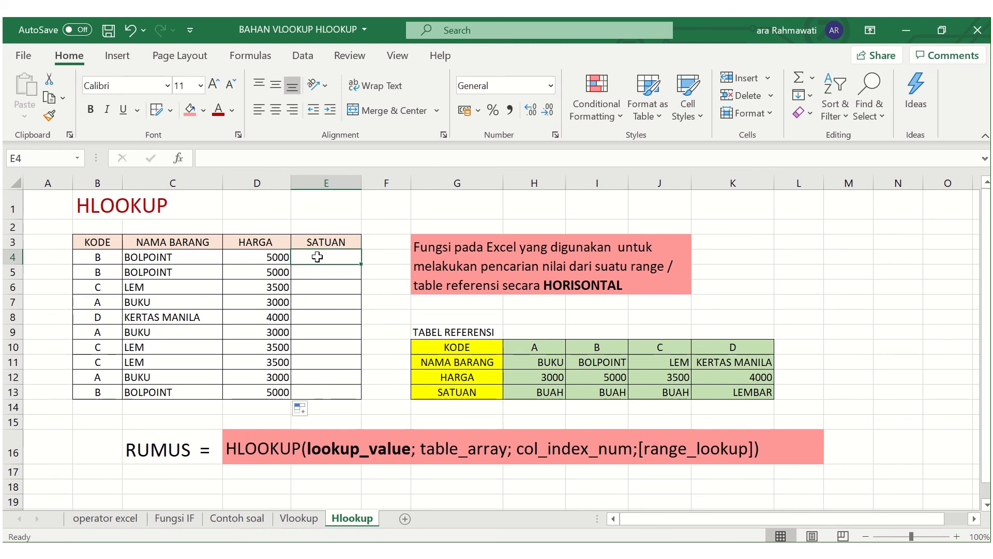
pyautogui.write('=')
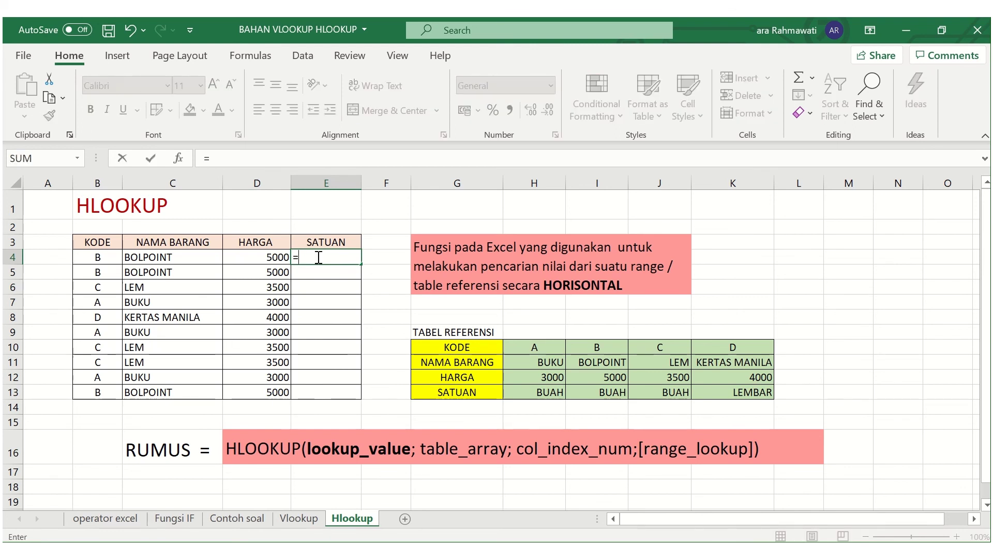
pyautogui.write('H')
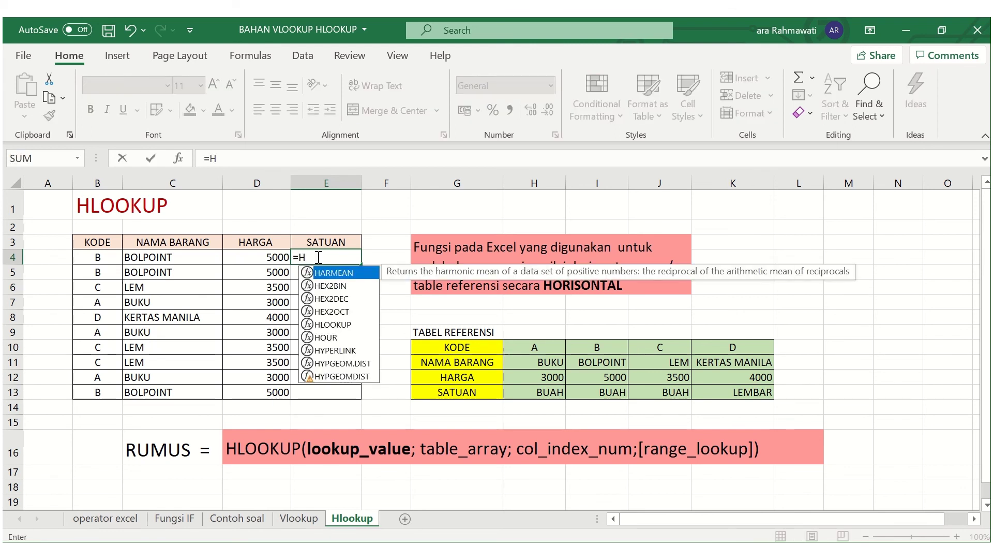
pyautogui.doubleClick(331, 325)
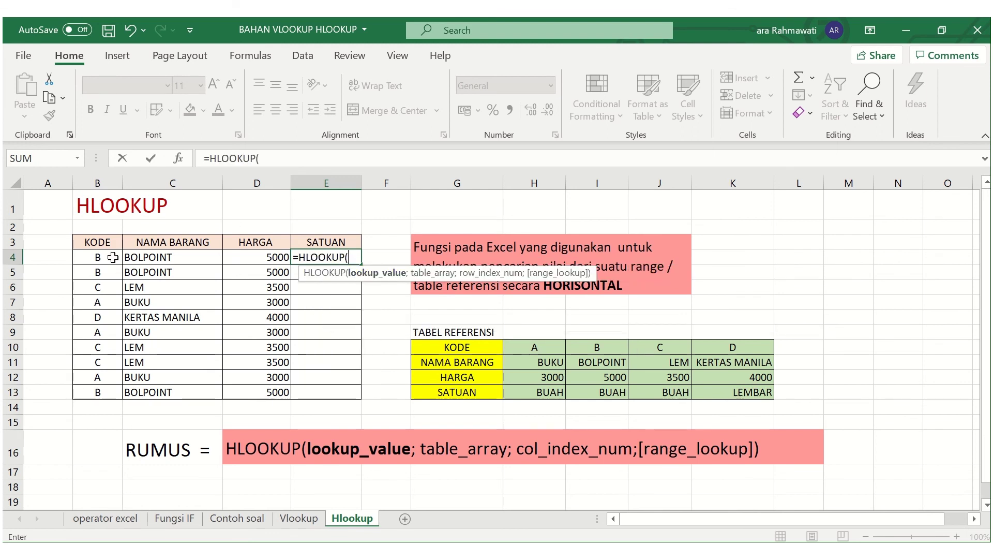
pyautogui.click(94, 257)
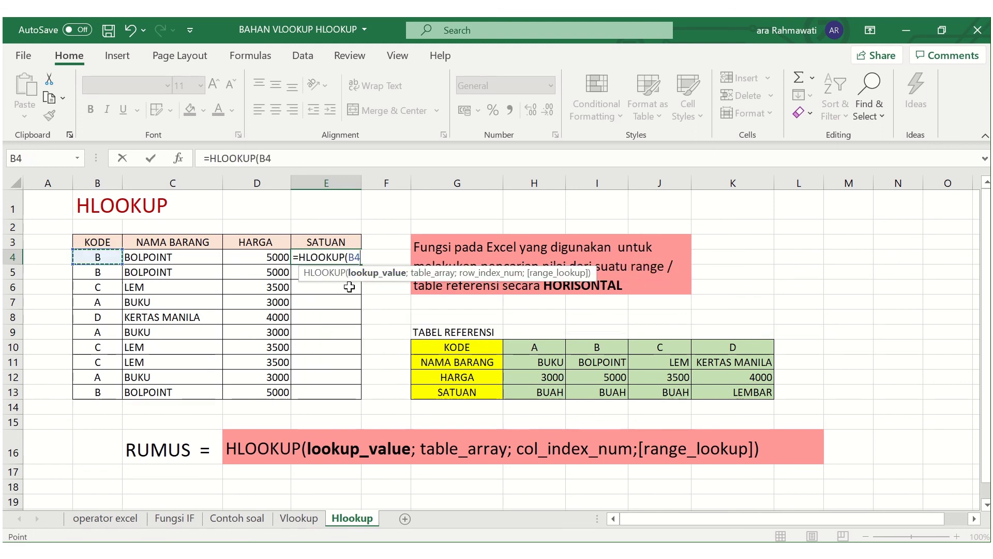
pyautogui.write(';')
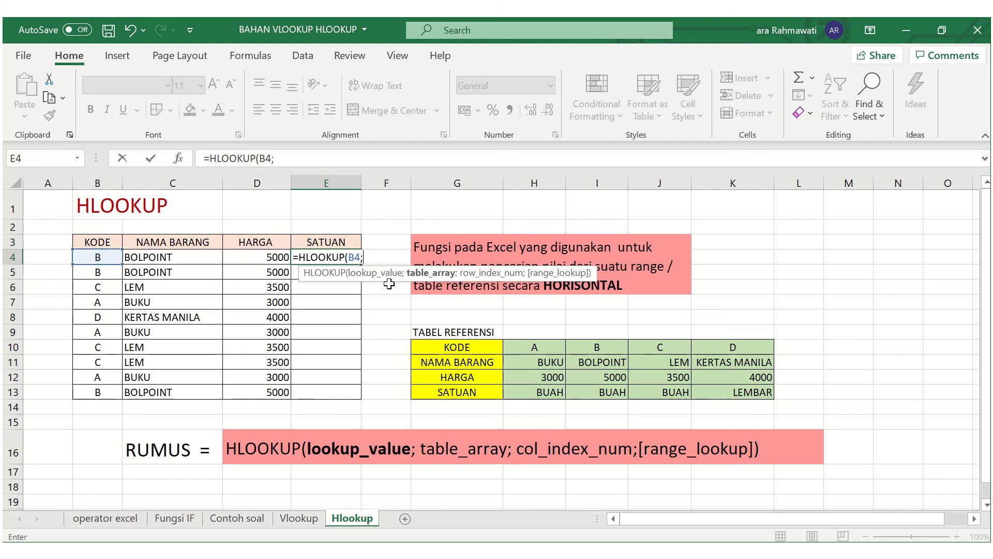
pyautogui.moveTo(529, 344); pyautogui.dragTo(751, 393)
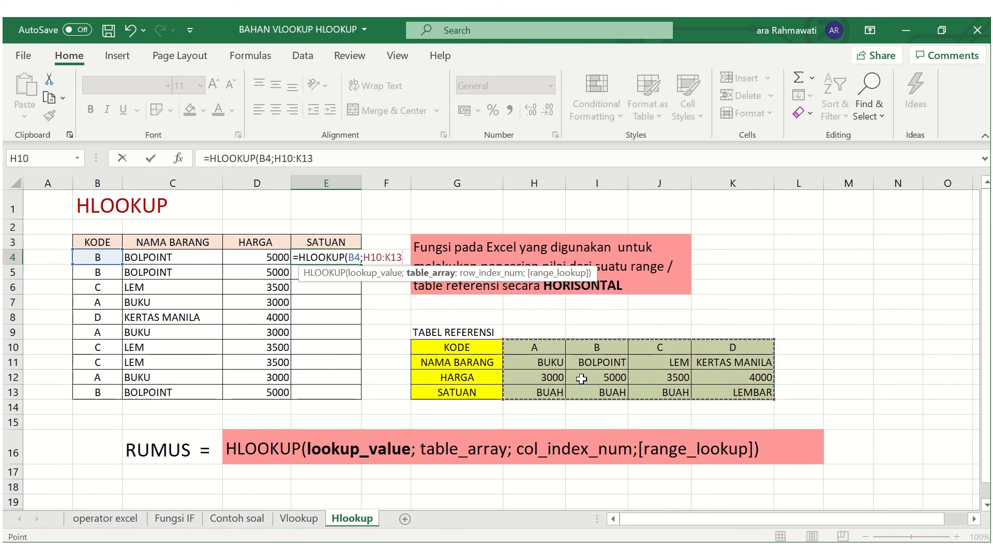
pyautogui.press('F4')
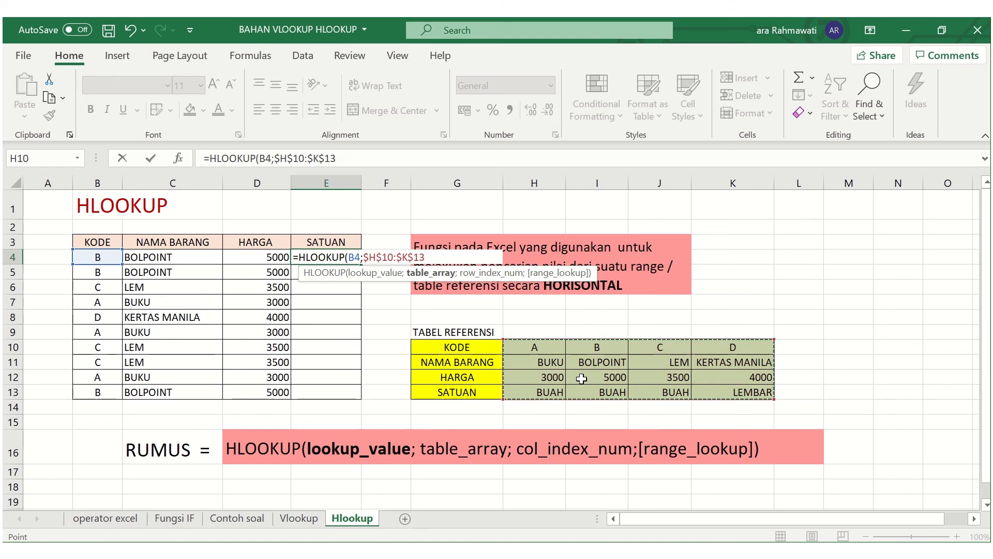
# Complete the E4 HLOOKUP with row index 4 and FALSE for exact match, and fill it down through E13
pyautogui.write(';')
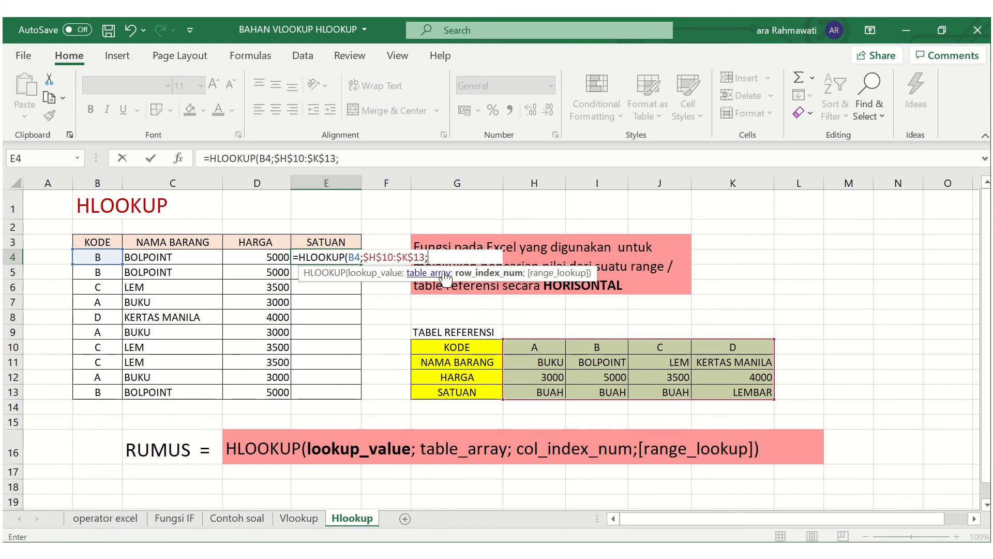
pyautogui.write('4;')
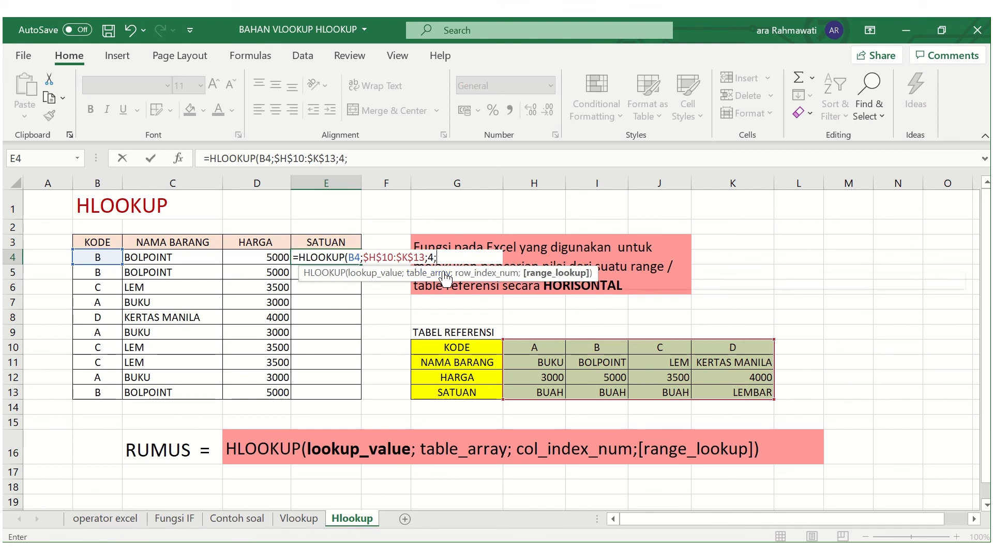
pyautogui.doubleClick(481, 294)
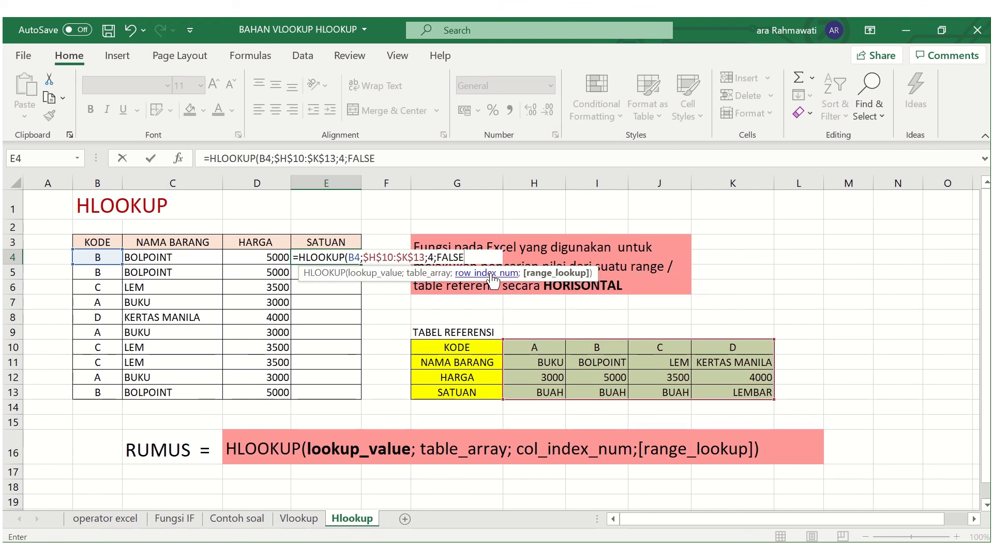
pyautogui.write(')')
pyautogui.press('Return')
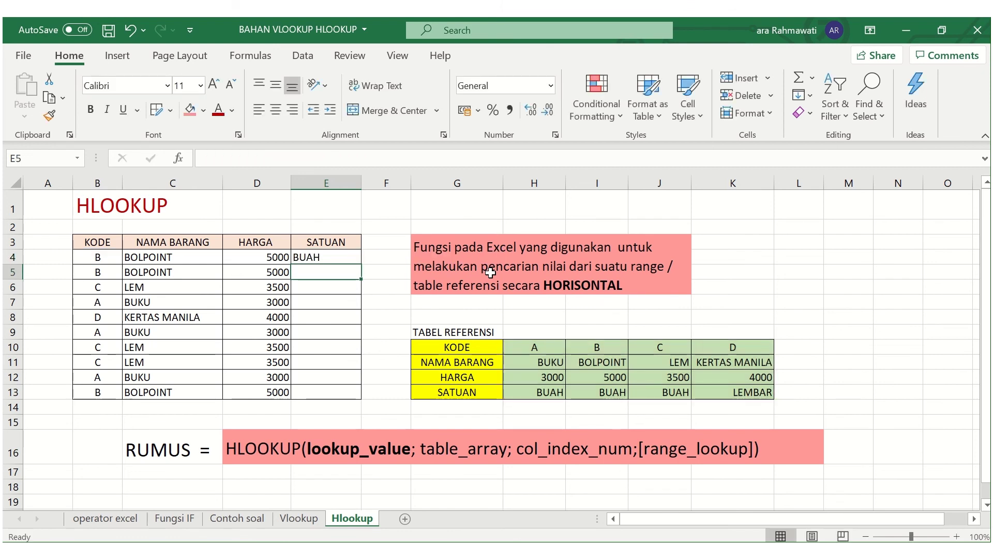
pyautogui.click(317, 257)
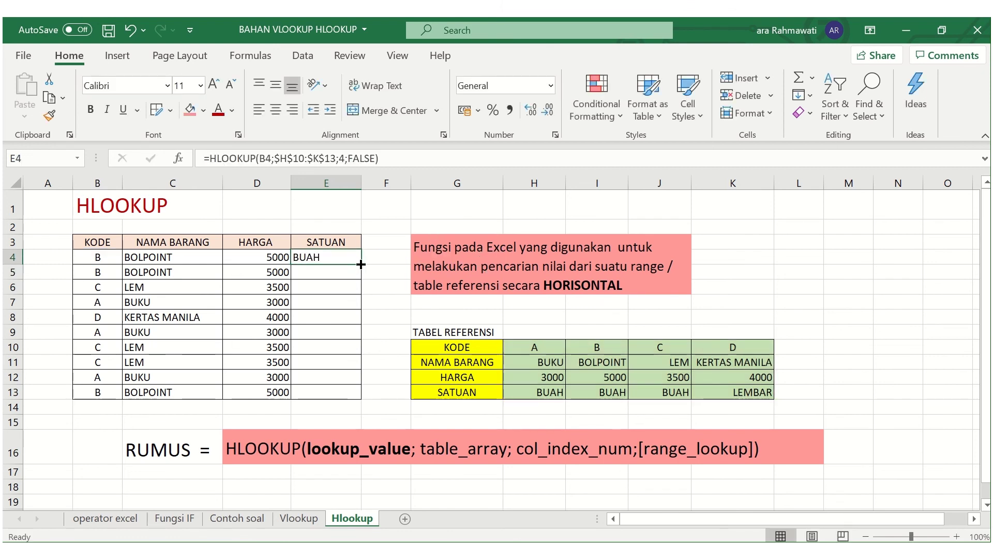
pyautogui.moveTo(357, 263); pyautogui.dragTo(359, 401)
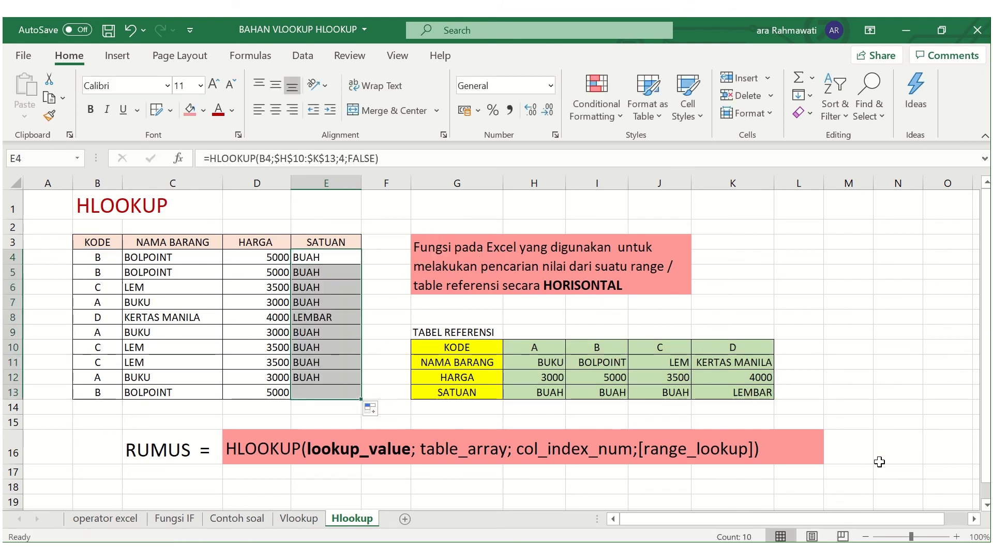